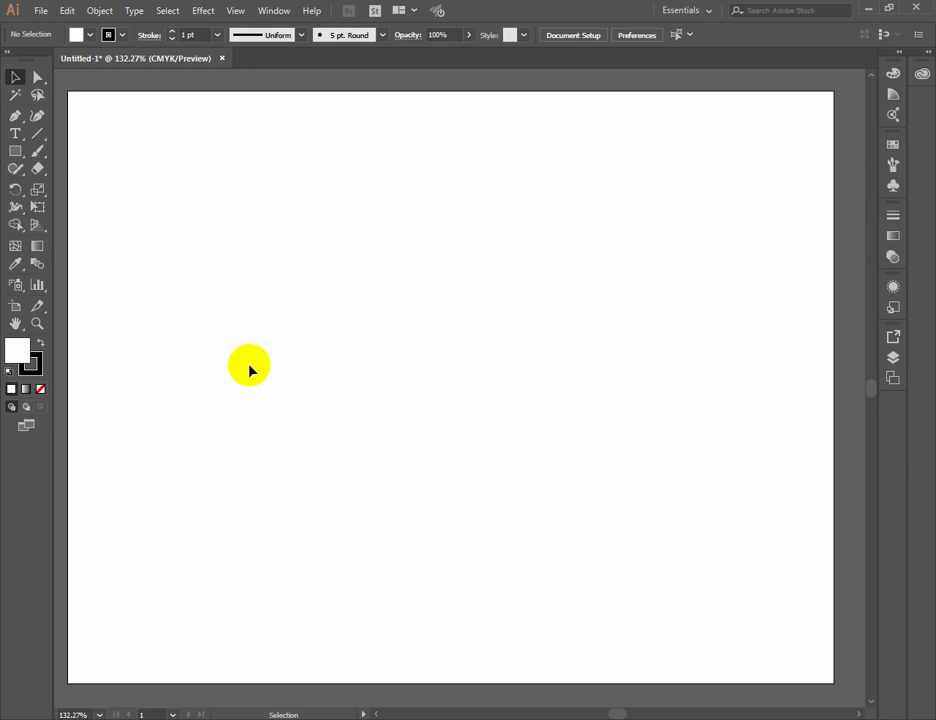
key(space)
drag(328, 334, 338, 336)
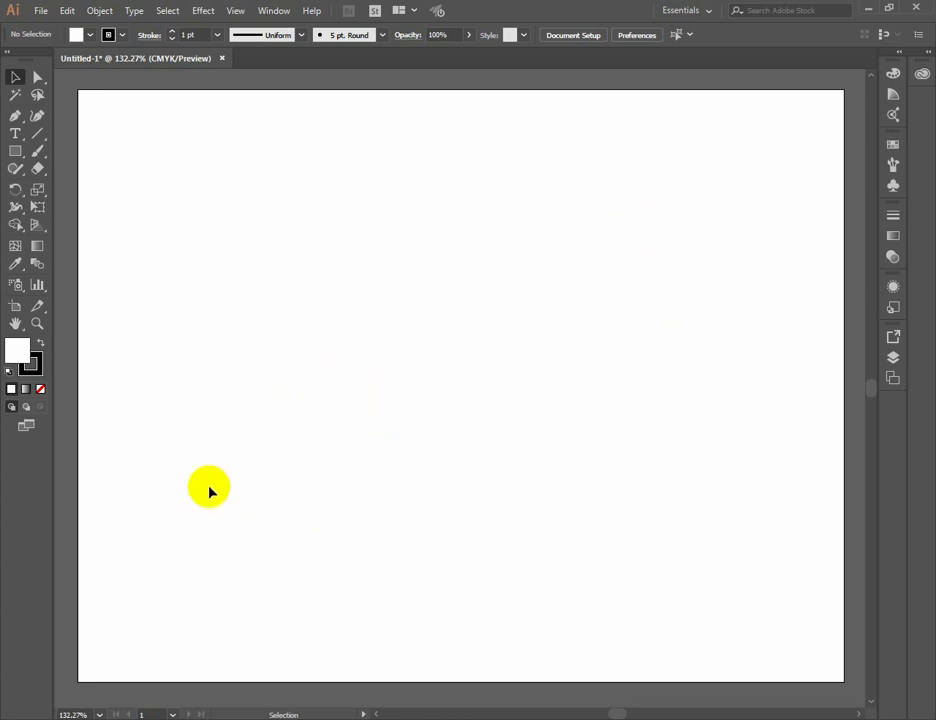
click(15, 308)
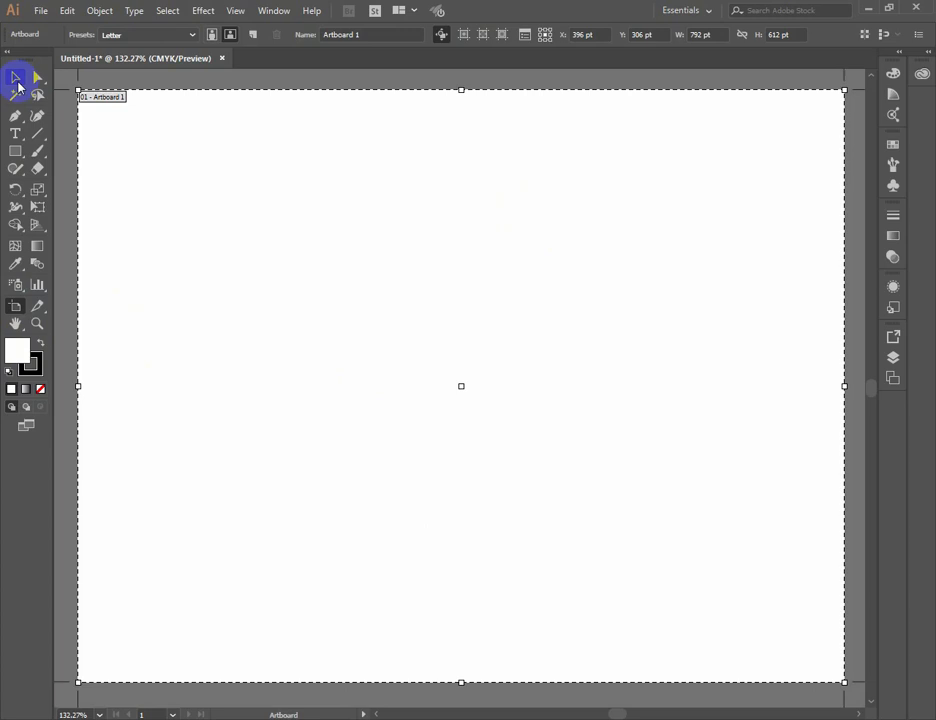
click(16, 80)
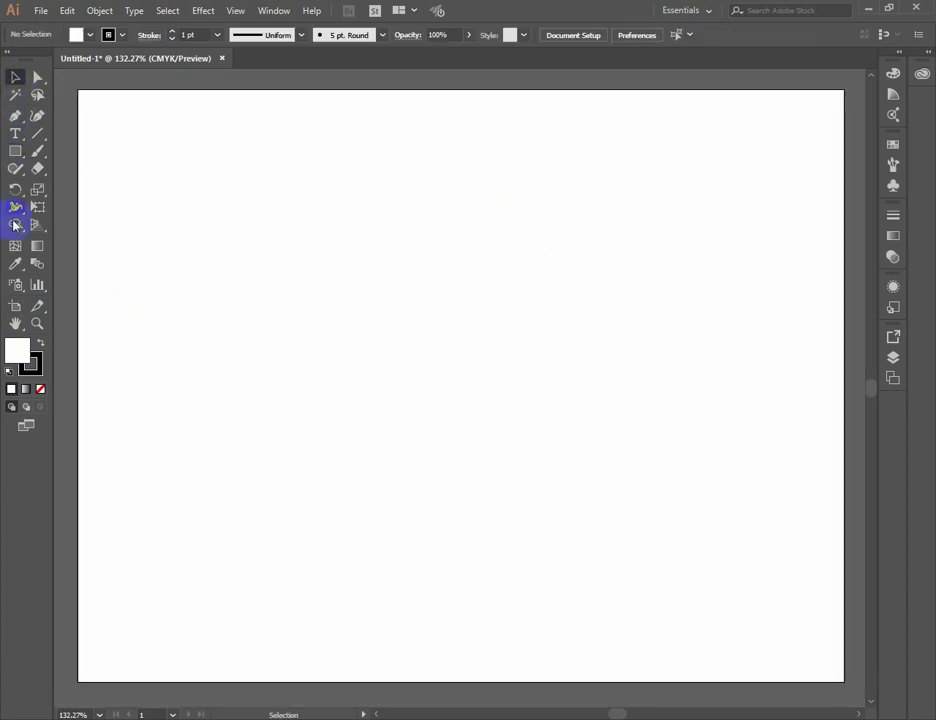
click(14, 310)
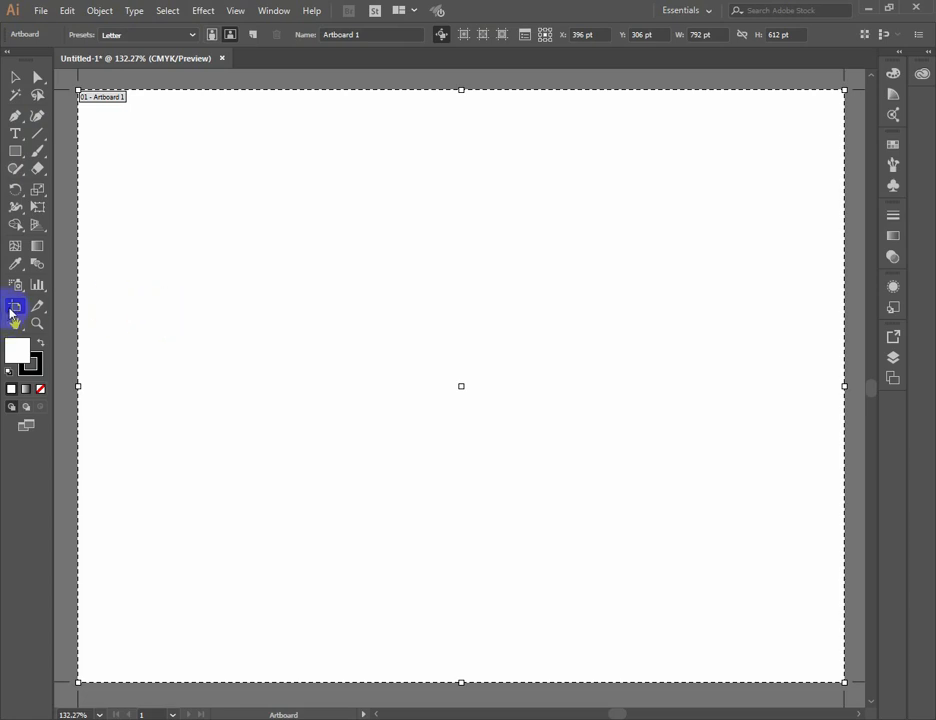
click(15, 77)
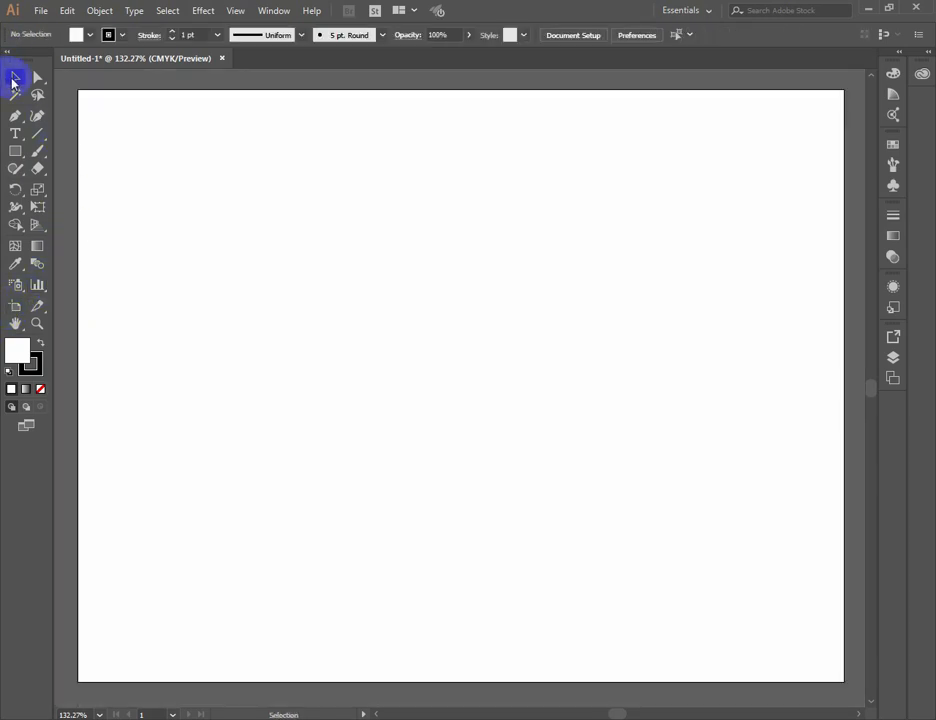
- Close the untitled document without saving and create a new landscape Letter document of 792 × 612 pt in CMYK Color
click(221, 59)
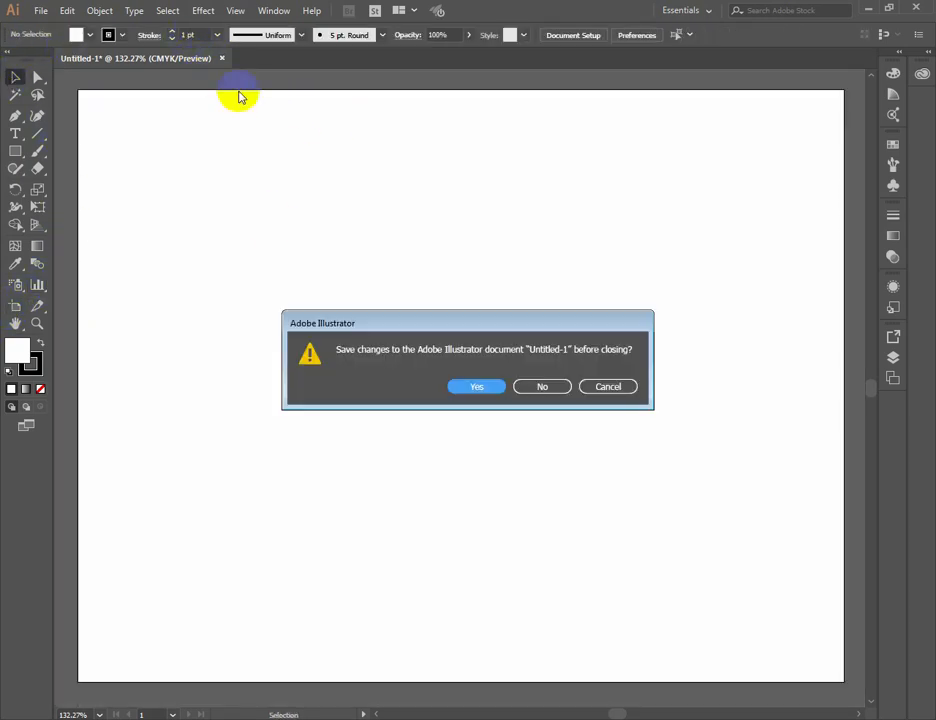
click(541, 386)
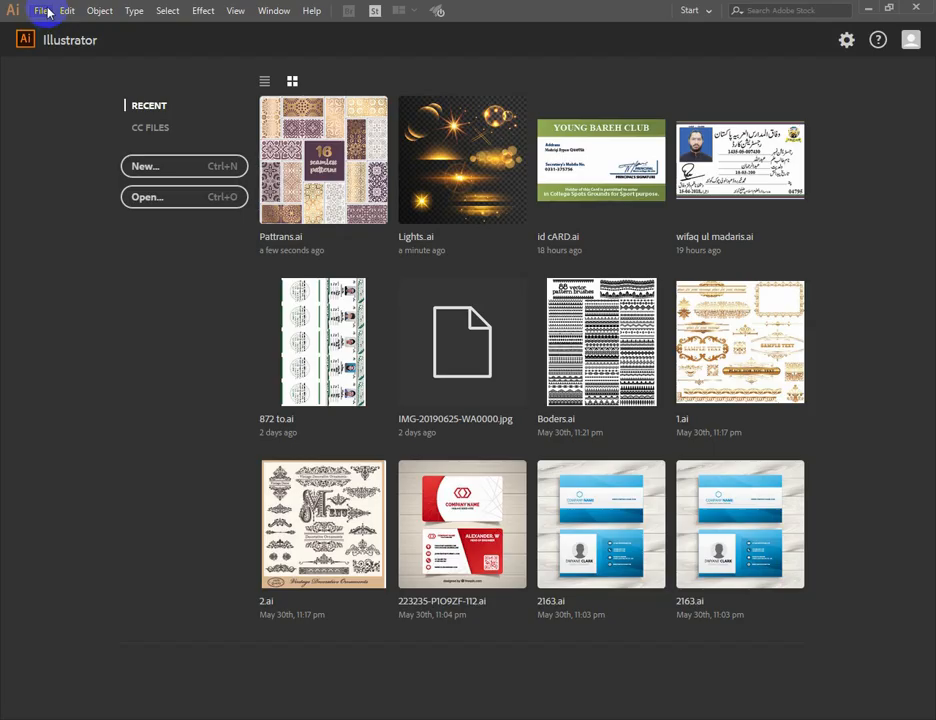
click(49, 11)
click(61, 28)
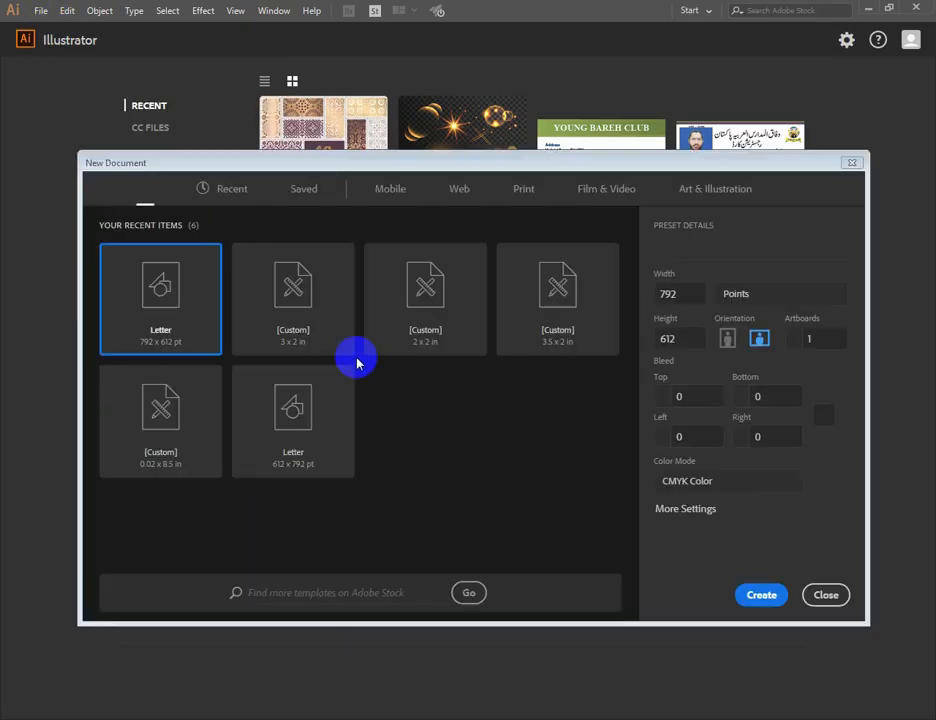
double_click(684, 294)
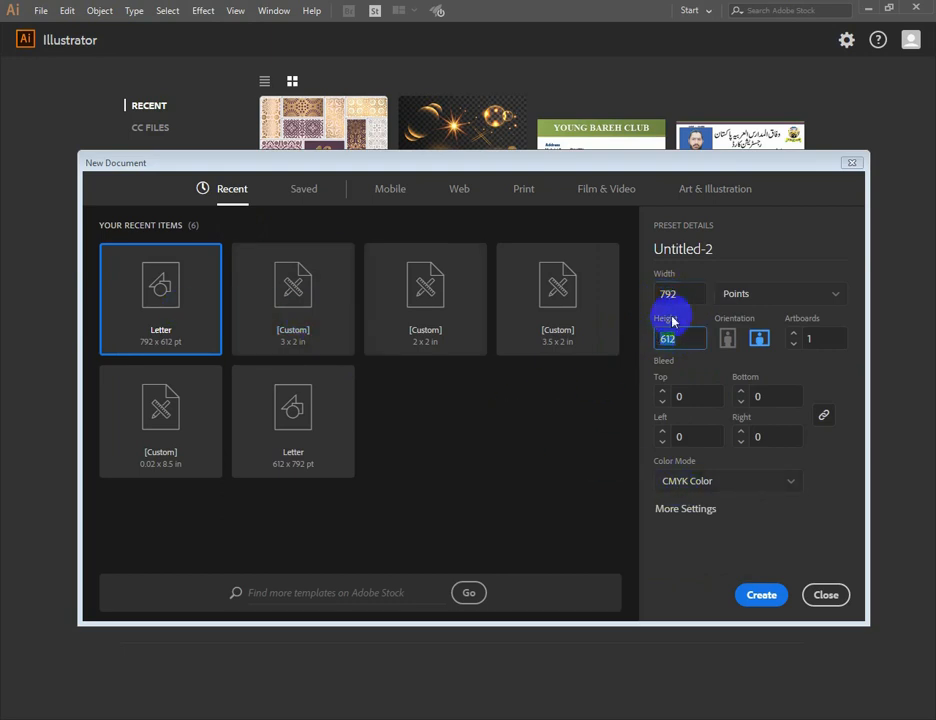
click(188, 288)
click(758, 597)
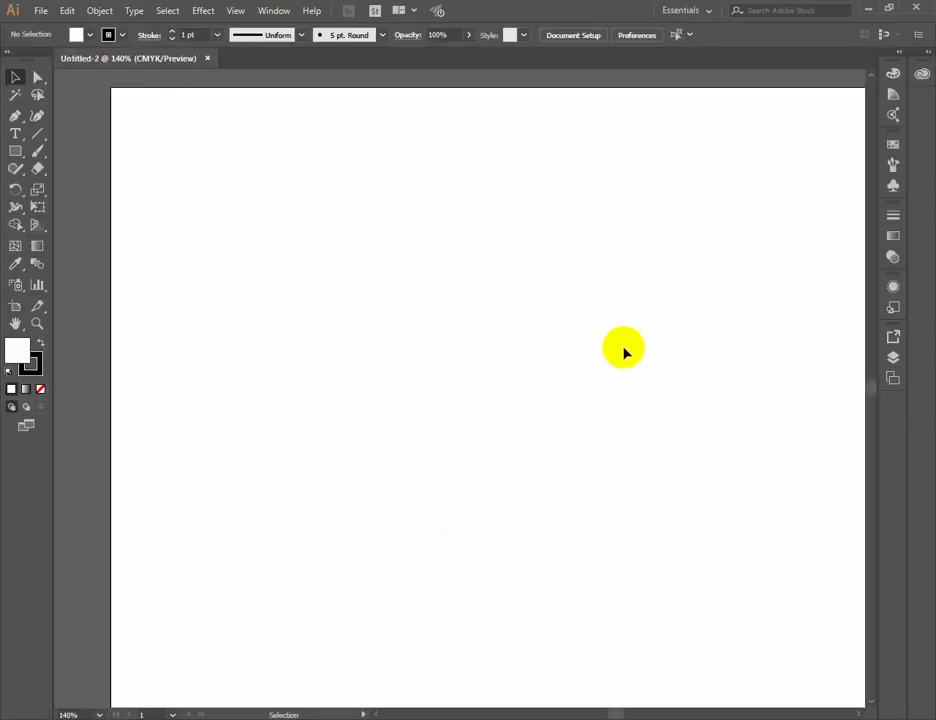
- Try shrinking Artboard 1 from its lower-right corner to about 459 × 216 pt with the Artboard tool
key(space)
drag(307, 230, 303, 223)
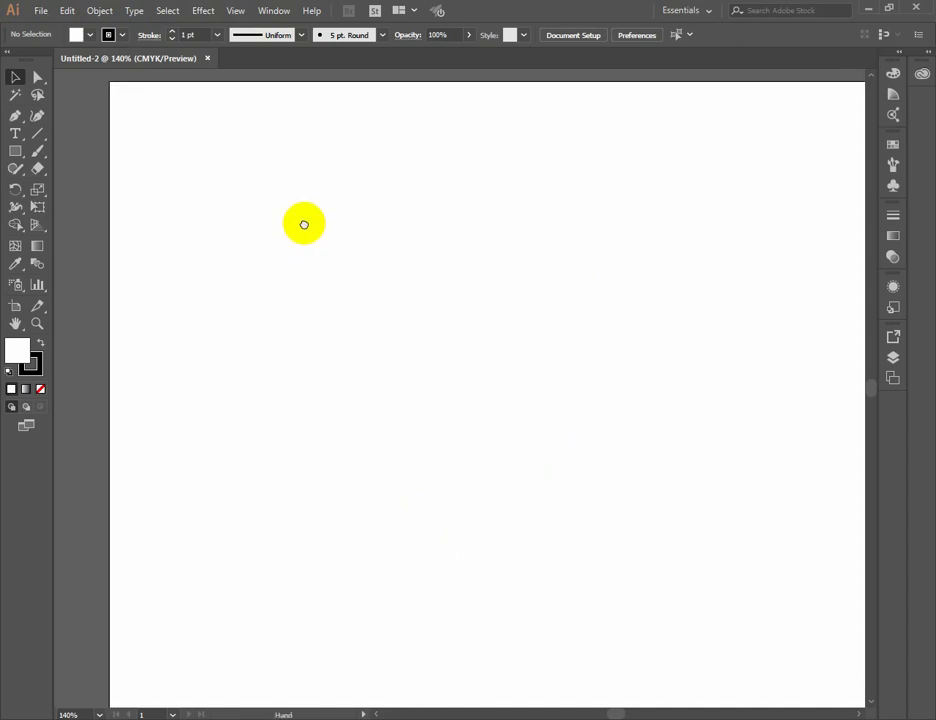
key(space)
drag(409, 245, 381, 245)
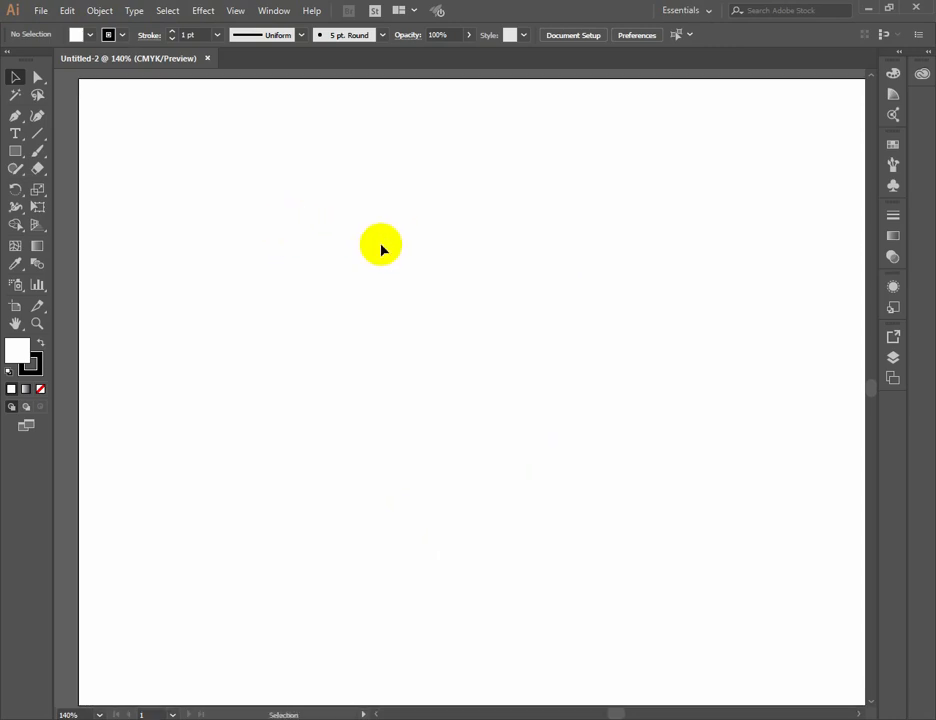
key(ctrl+1)
key(space)
drag(533, 416, 520, 413)
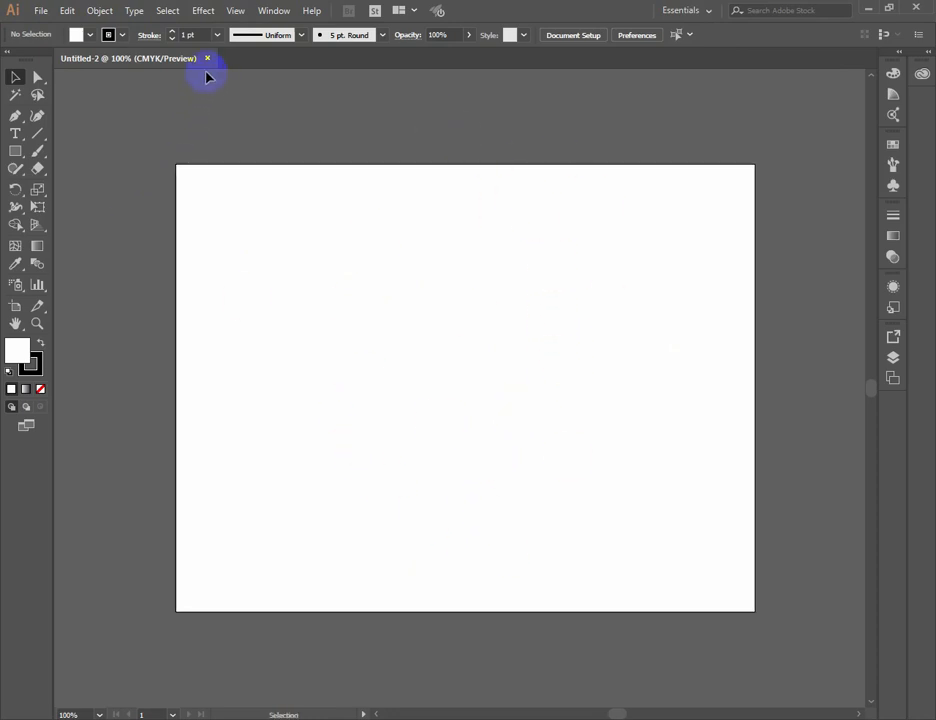
click(15, 311)
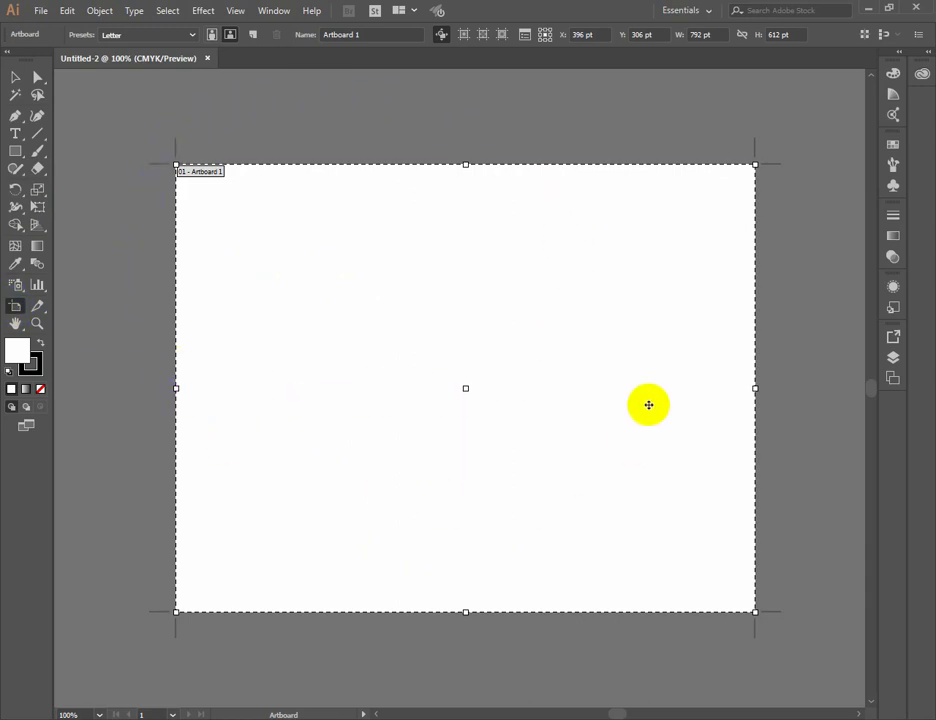
drag(755, 612, 511, 323)
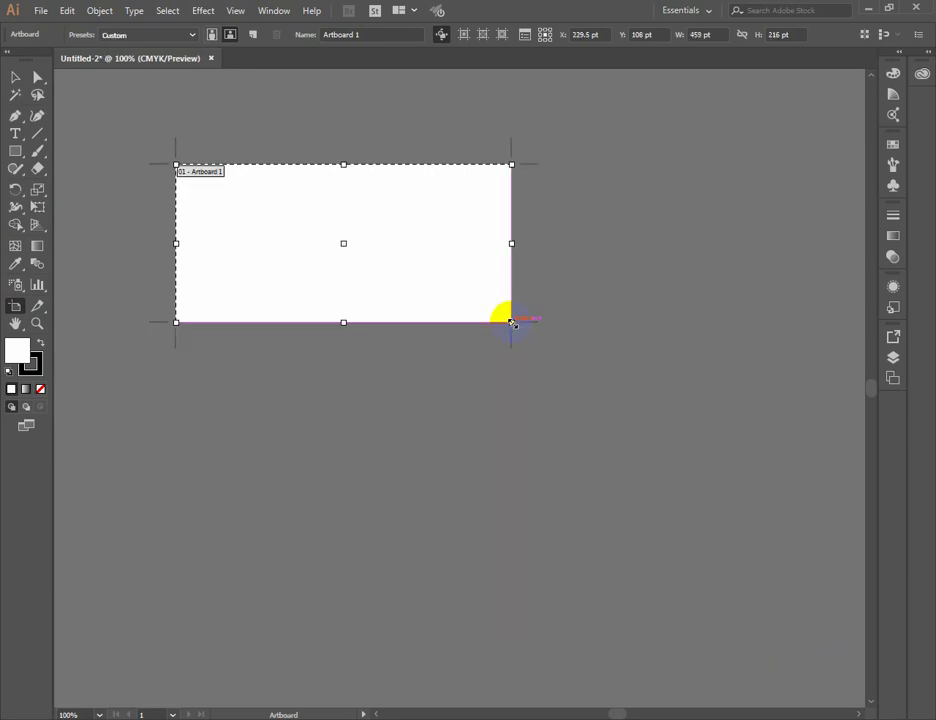
key(ctrl+z)
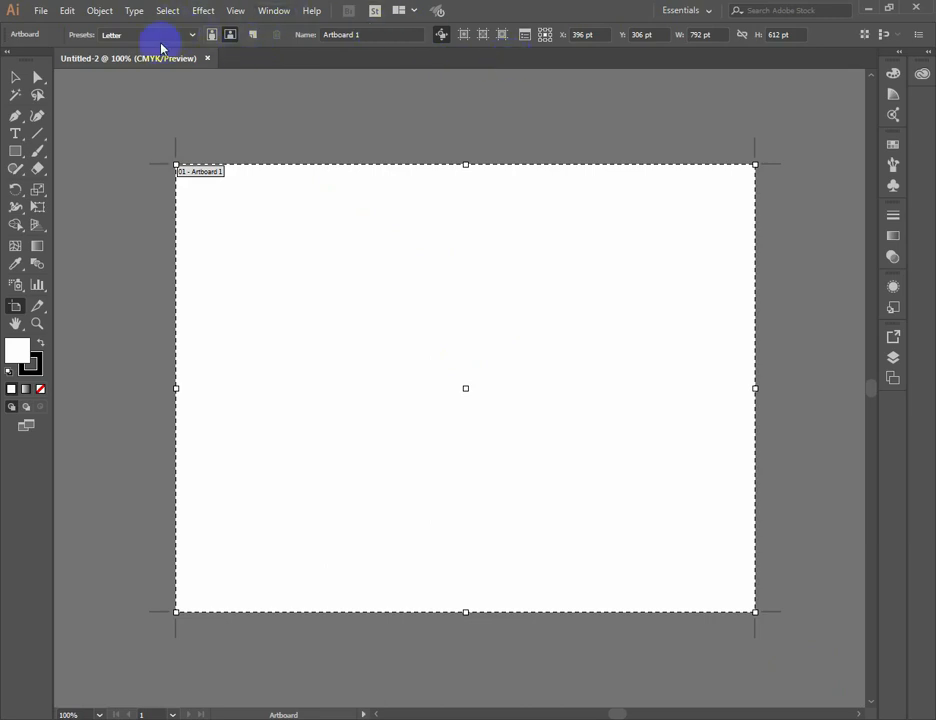
- Examine the available artboard size presets and the artboard's width and height settings
click(186, 37)
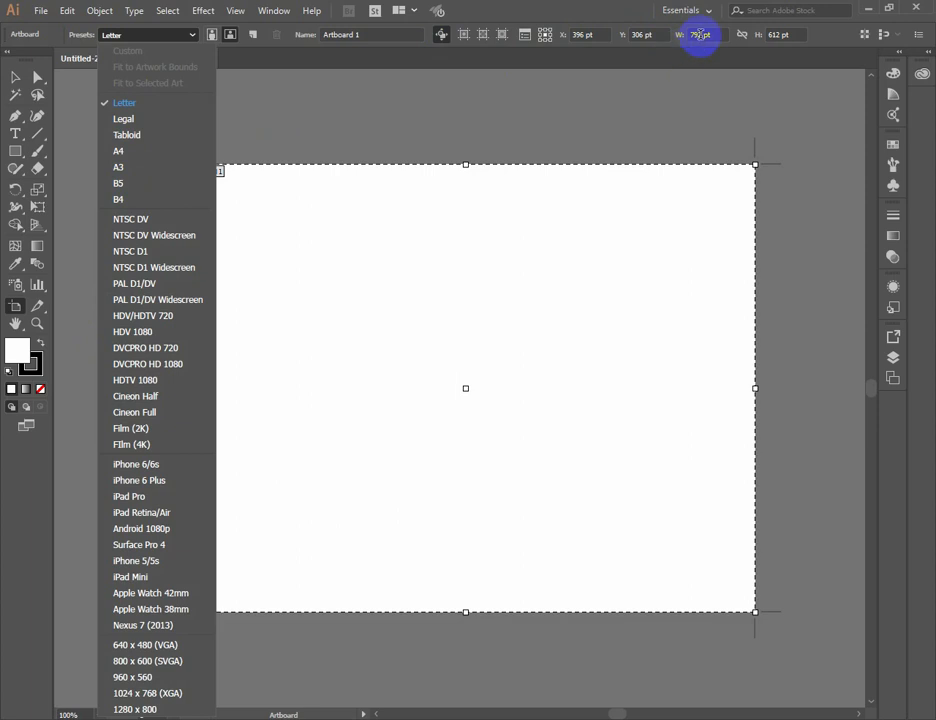
click(786, 35)
click(702, 34)
click(775, 34)
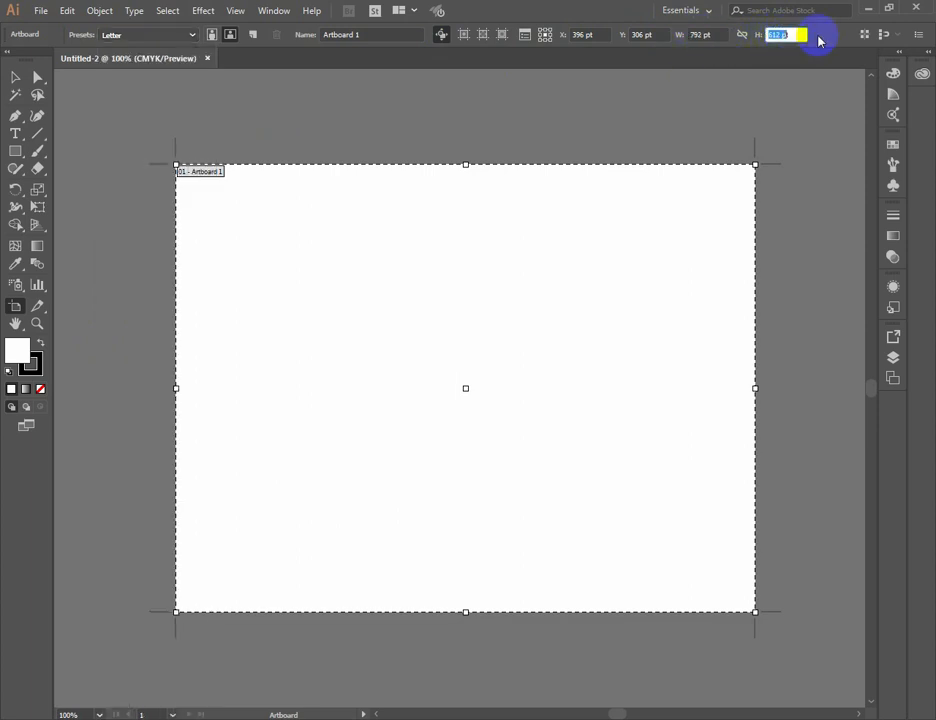
click(694, 34)
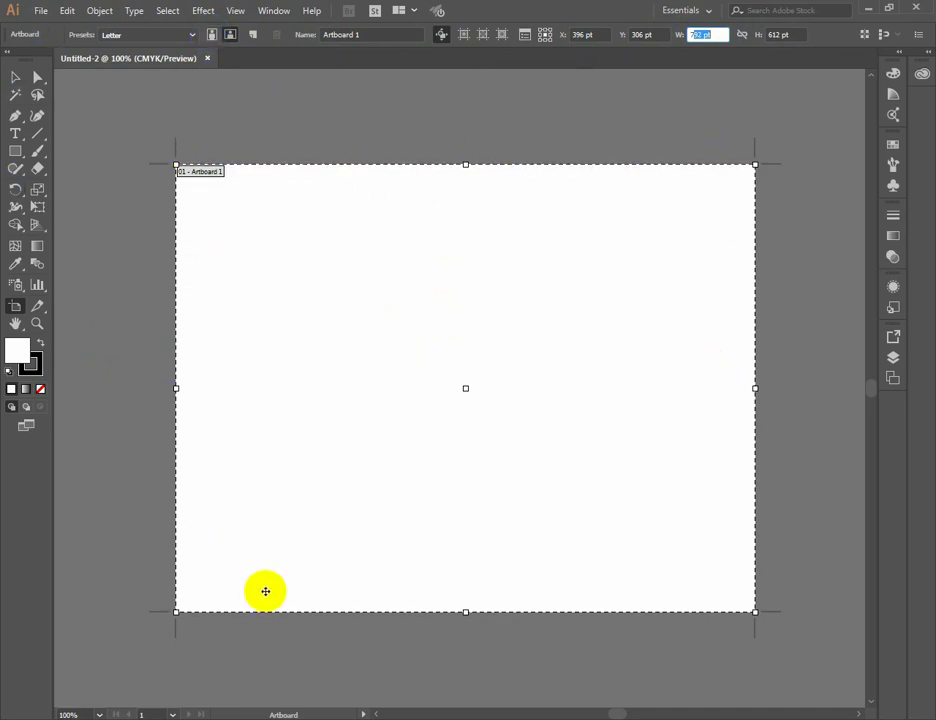
- Switch Artboard 1 to portrait orientation and back to landscape
click(212, 35)
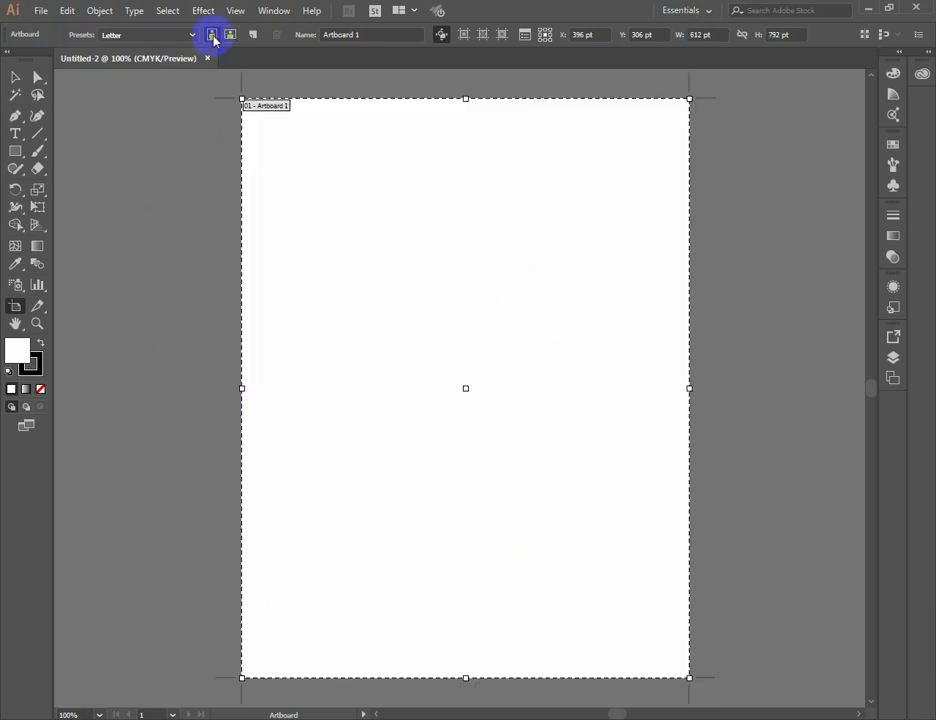
click(230, 35)
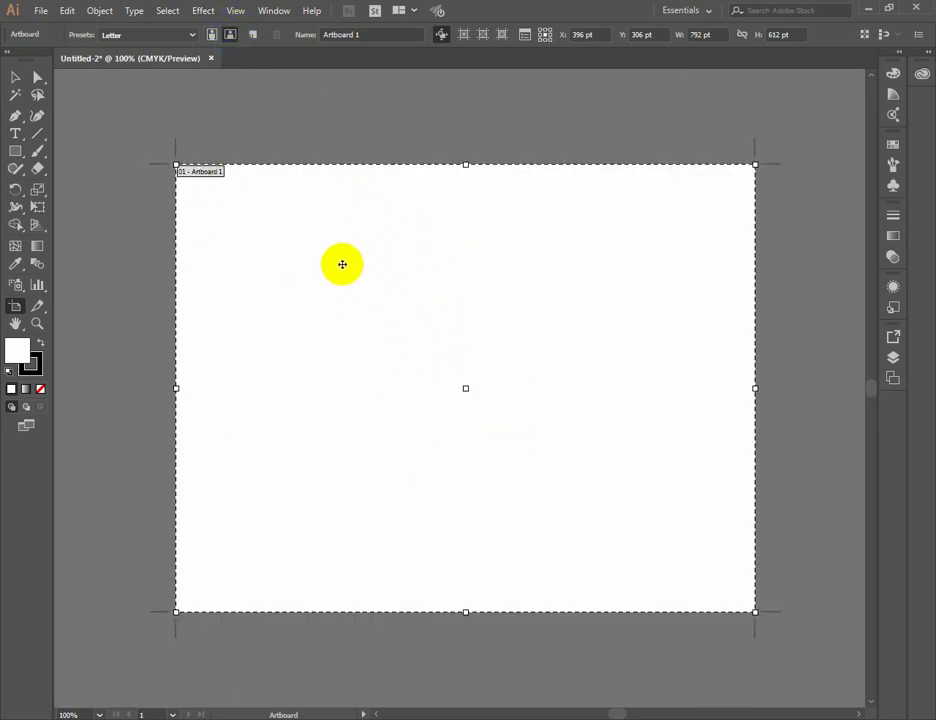
- Add a second 792 × 612 pt artboard just right of Artboard 1, with its corner at X 807 pt, Y 0 pt
click(251, 38)
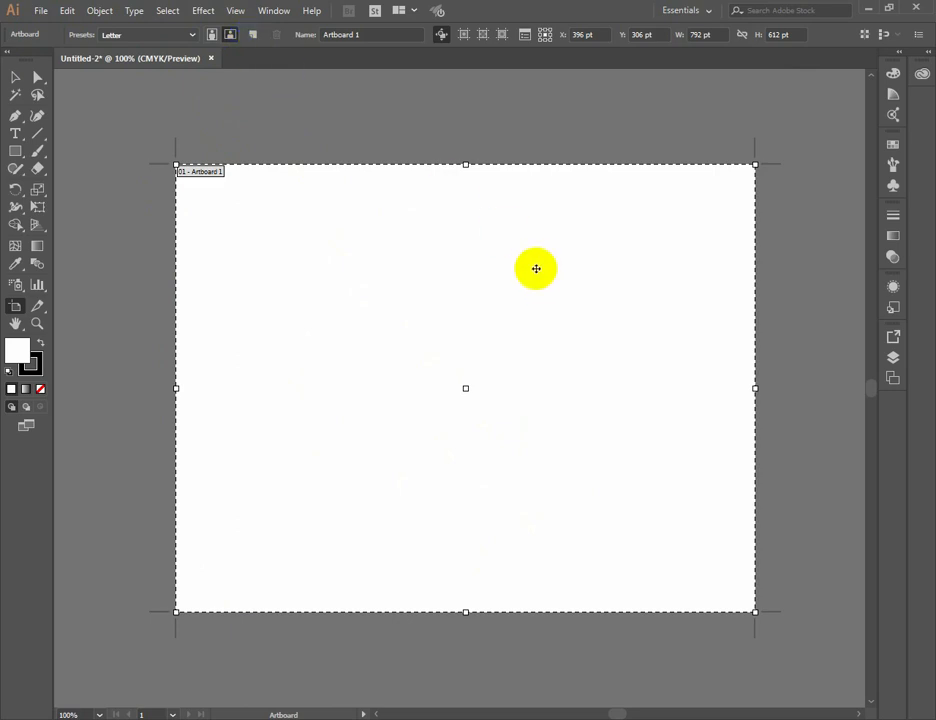
key(ctrl+minus)
key(ctrl+minus)
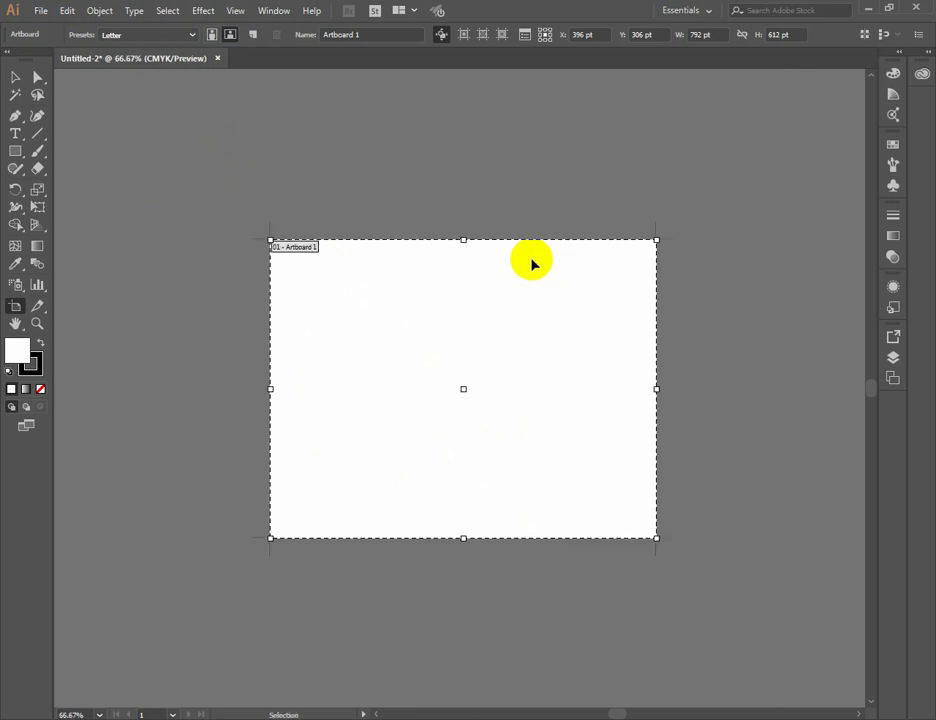
drag(526, 318, 393, 306)
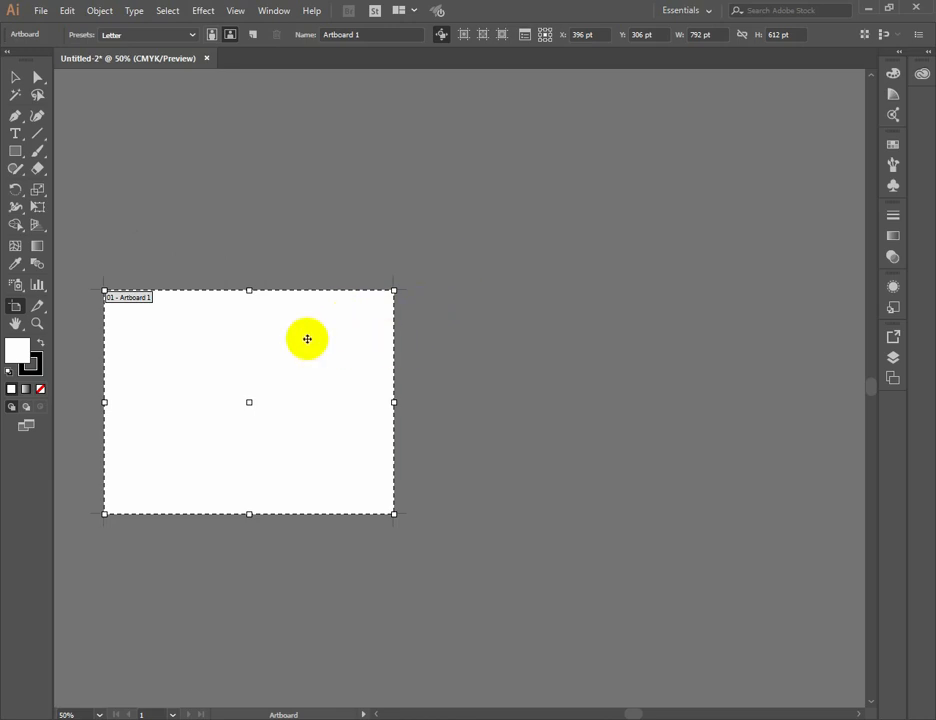
click(230, 467)
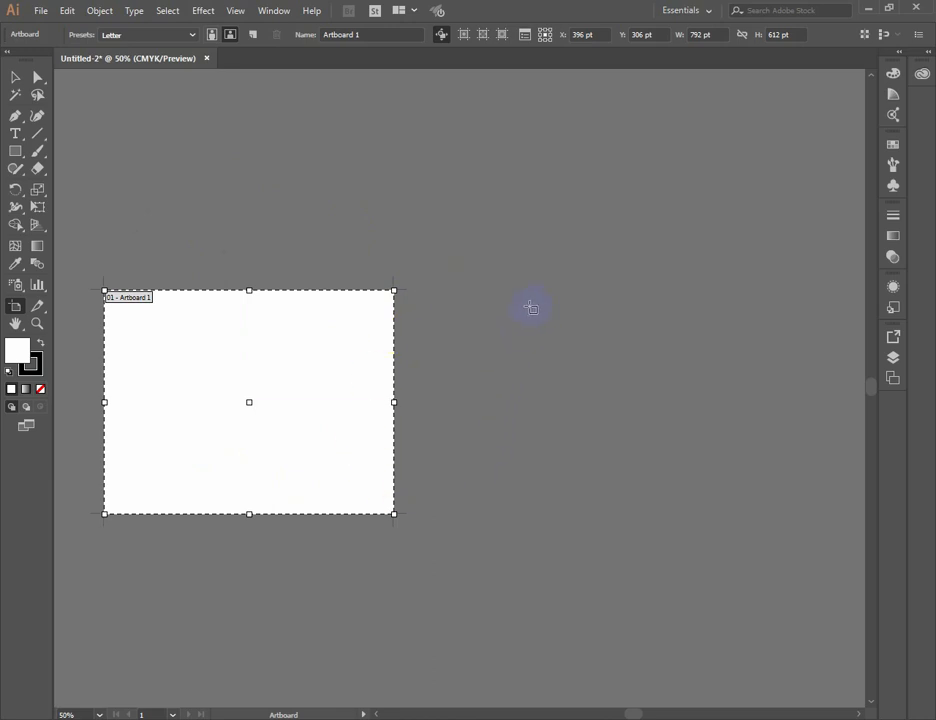
drag(366, 366, 354, 358)
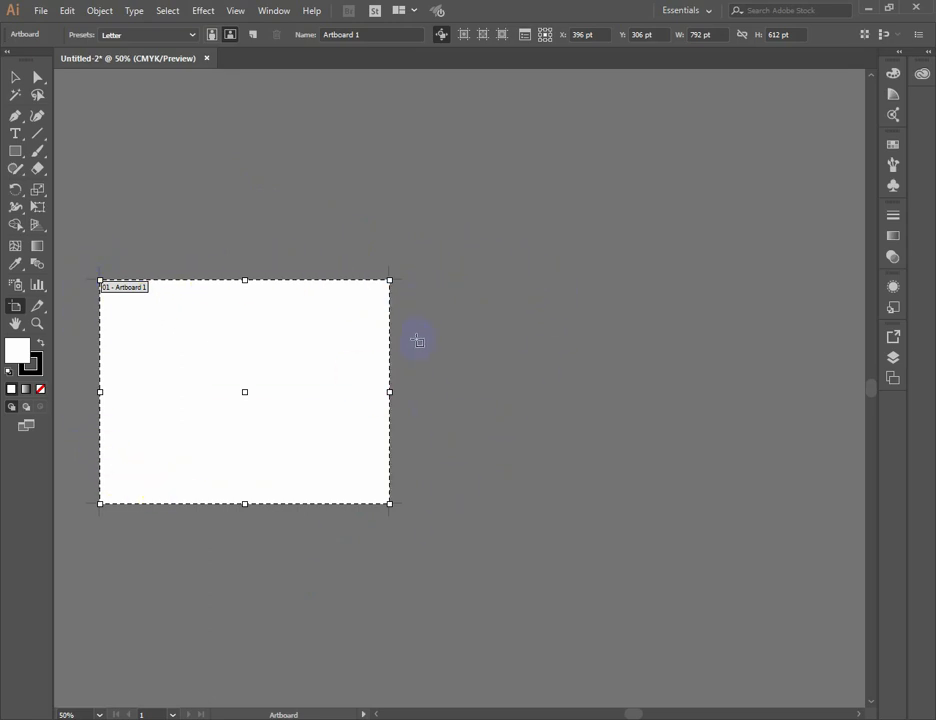
click(282, 405)
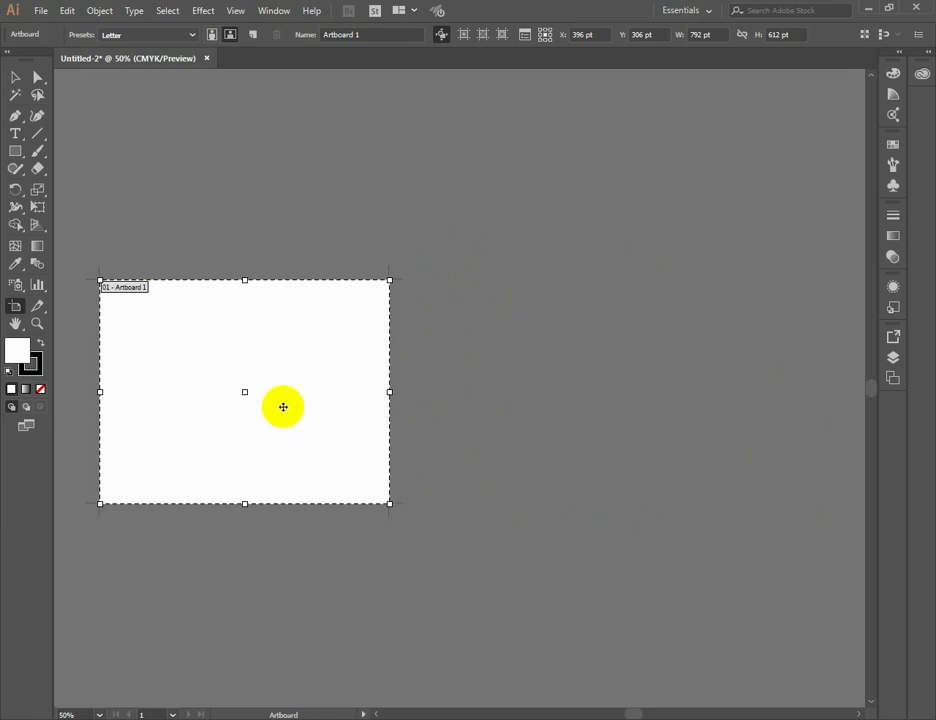
click(254, 36)
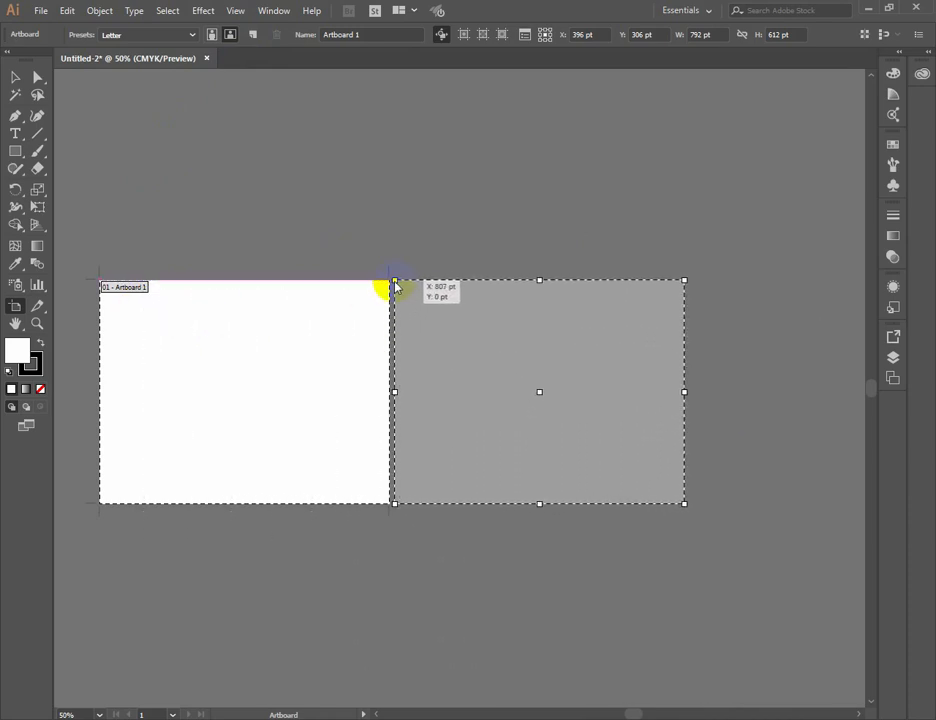
click(395, 286)
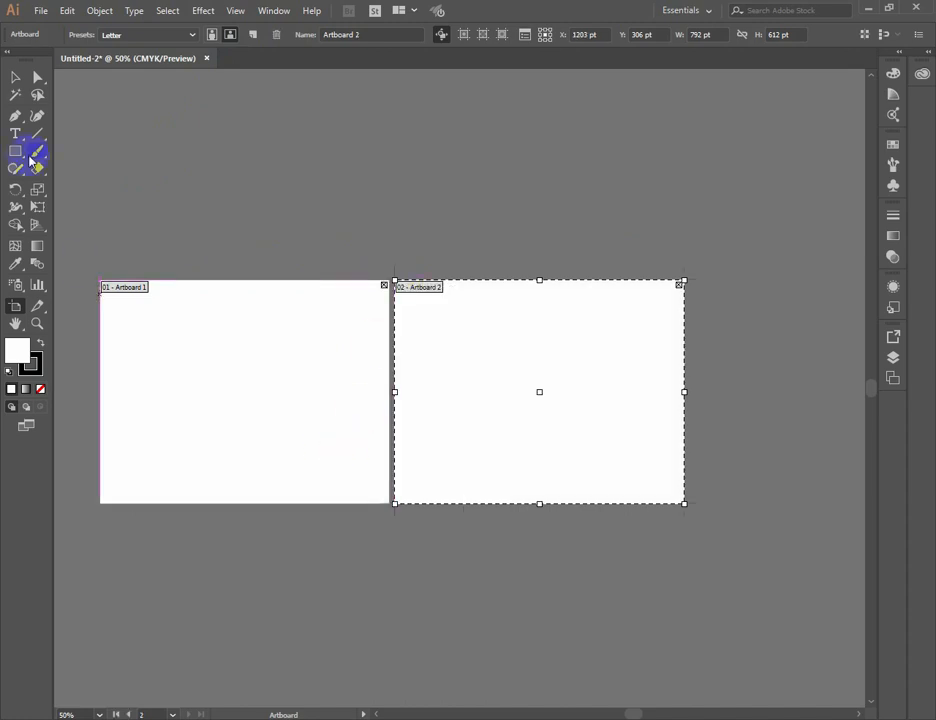
click(15, 77)
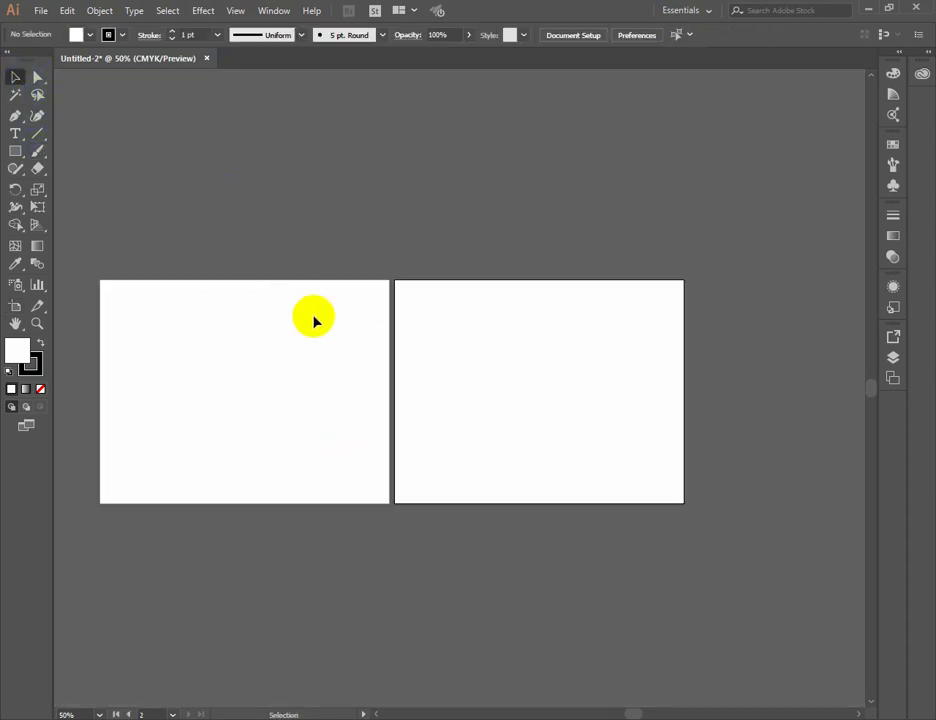
- Alternate the active artboard between the first and the second artboard
click(220, 374)
click(548, 352)
click(257, 330)
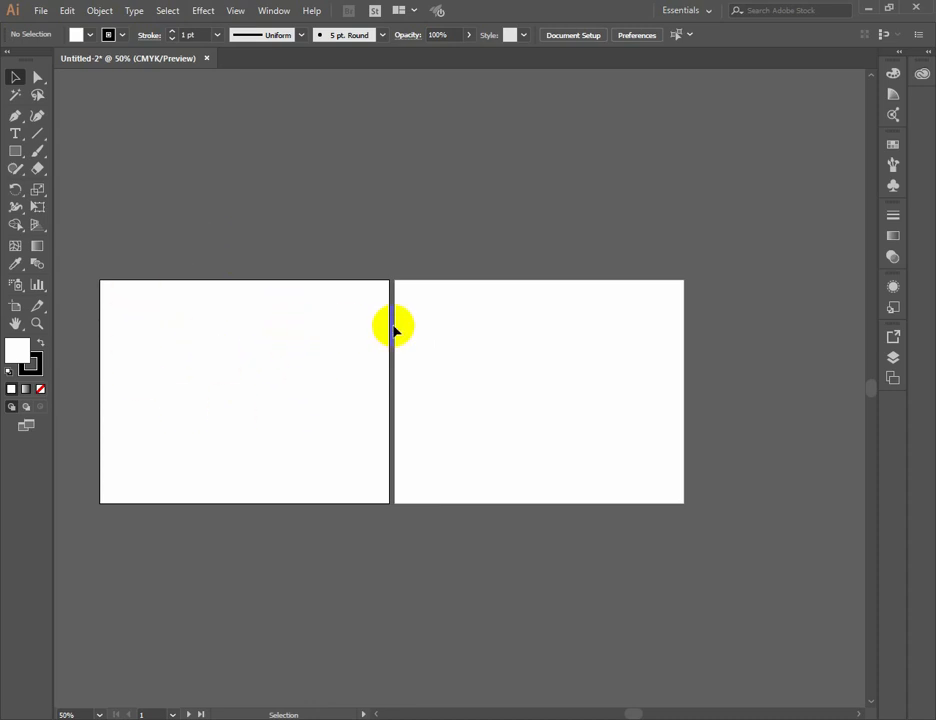
click(479, 329)
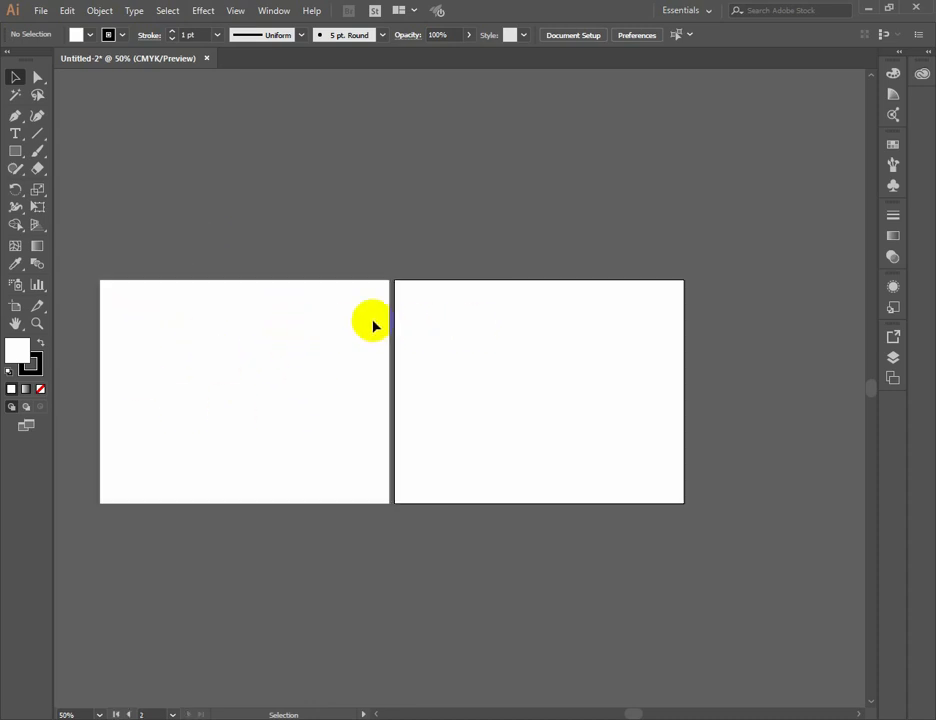
- Draw a third artboard about 1599 × 544 pt just below the two existing artboards, spanning both of them
key(space)
drag(552, 389, 568, 380)
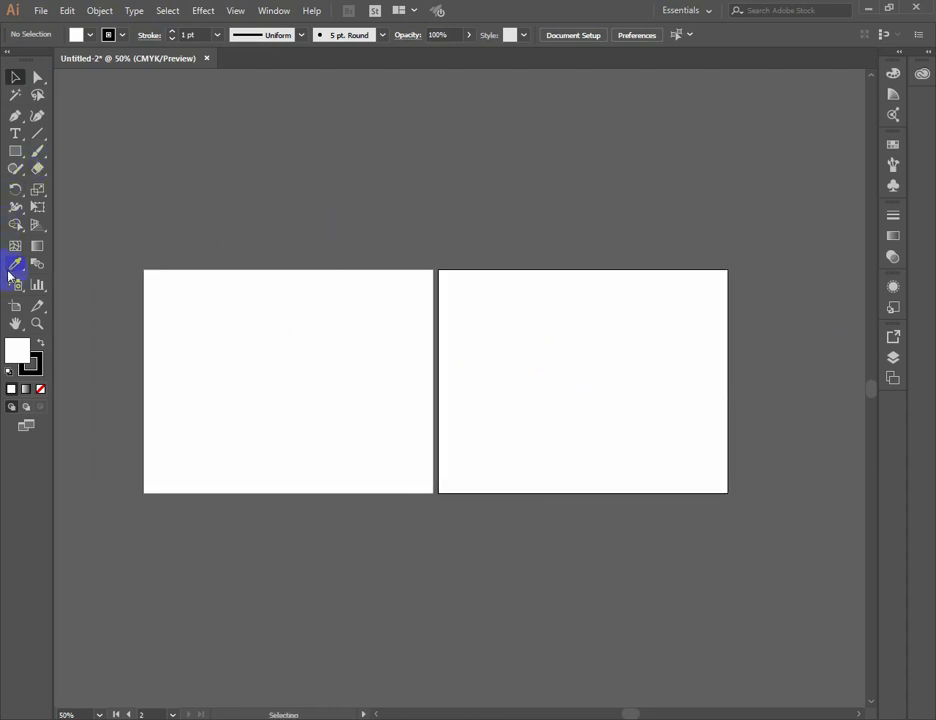
click(15, 305)
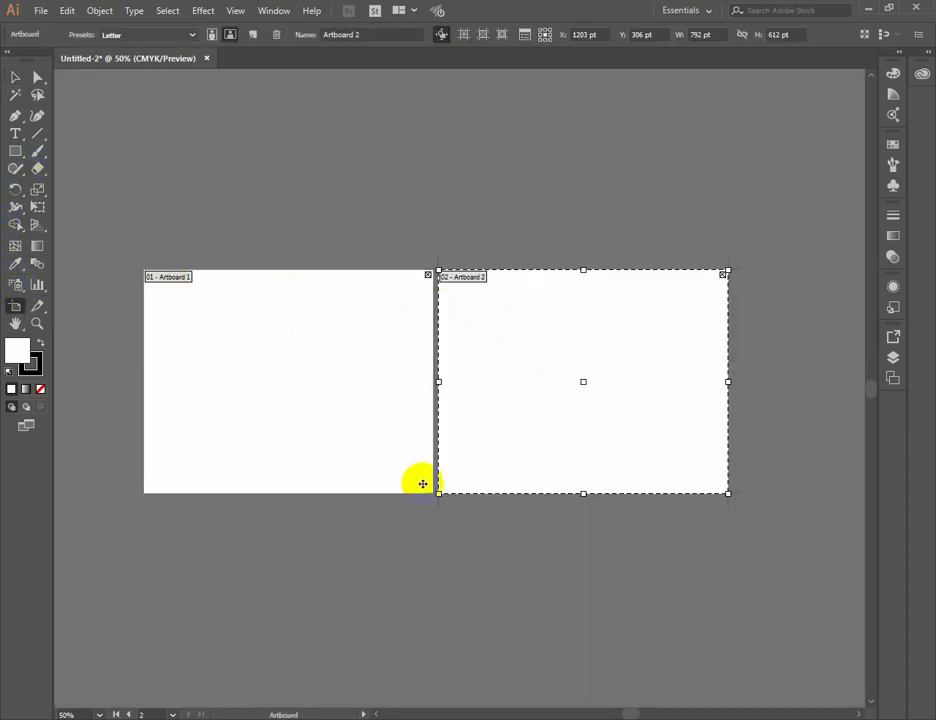
key(space)
drag(489, 403, 489, 324)
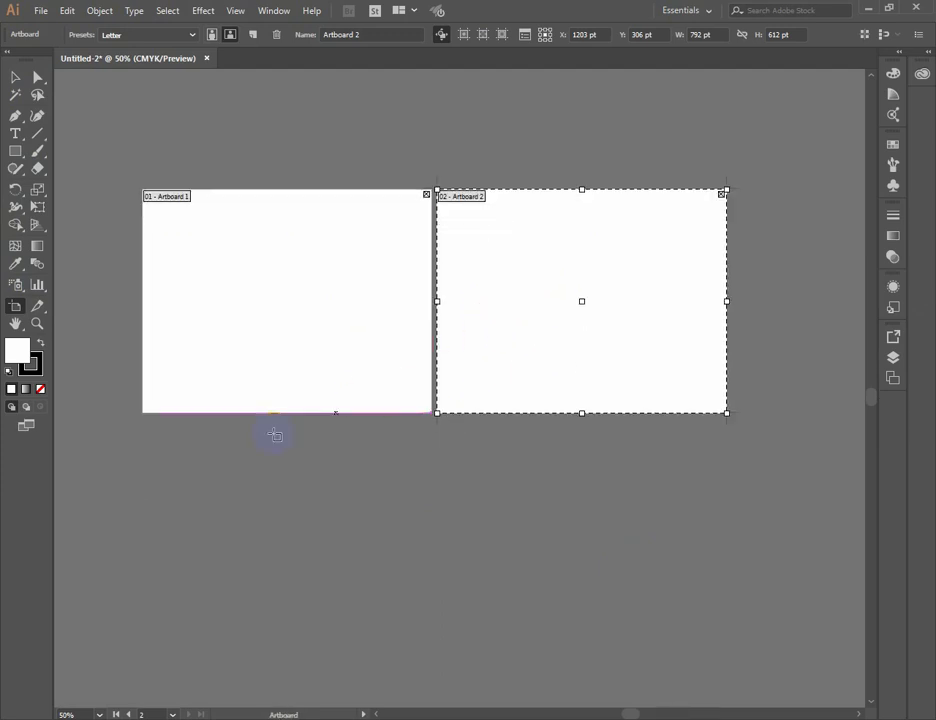
mouse_move(144, 421)
mouse_down()
mouse_move(537, 547)
mouse_move(753, 578)
mouse_move(725, 593)
mouse_move(727, 620)
mouse_up()
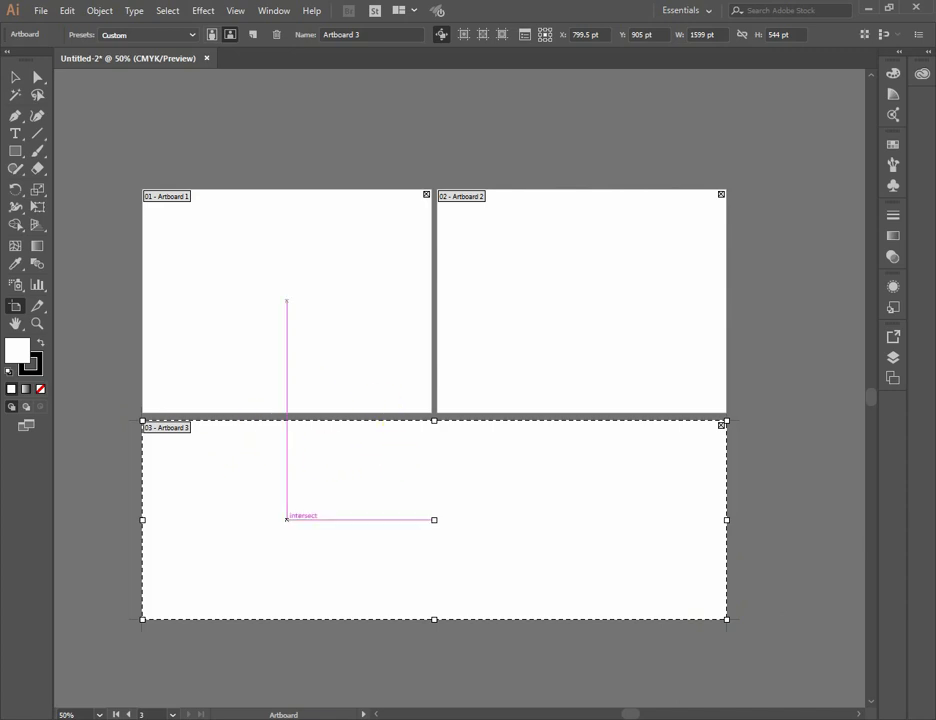
click(12, 78)
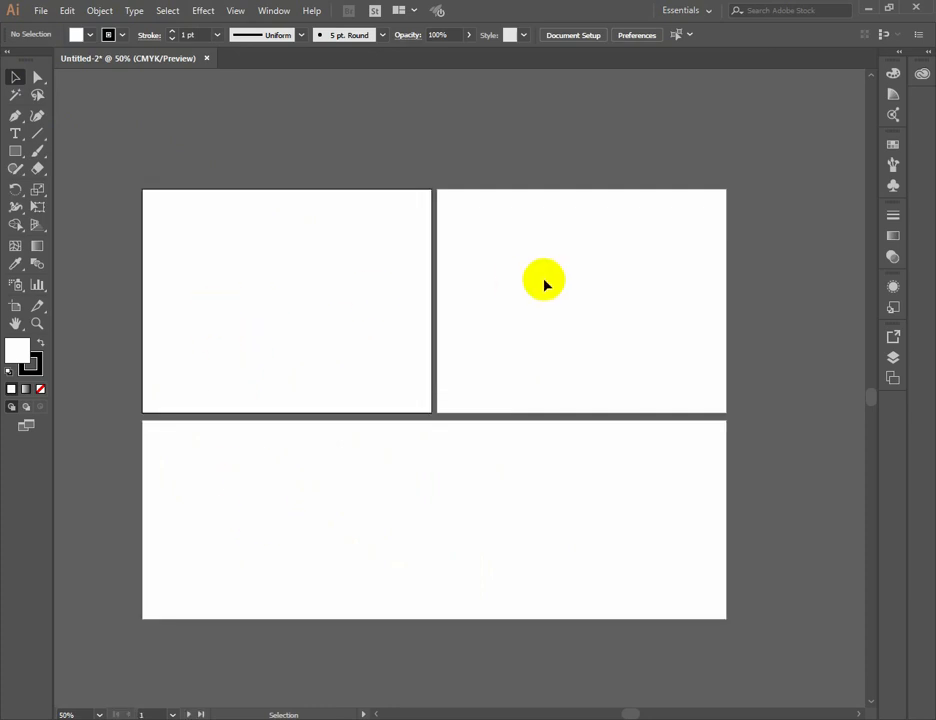
- Delete the wide third artboard below the two Letter artboards
click(15, 305)
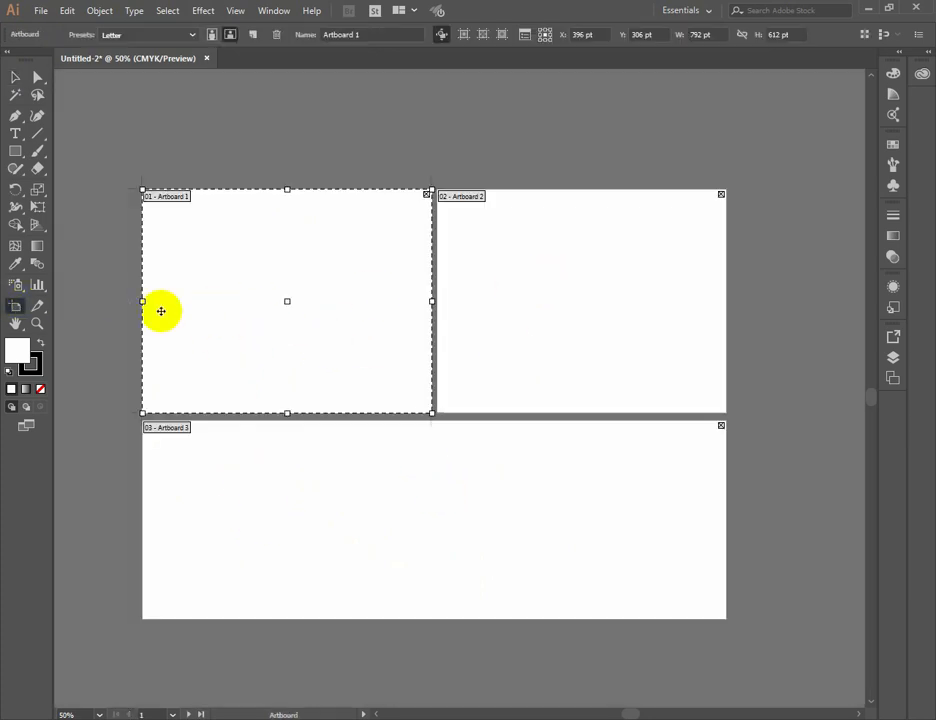
click(374, 501)
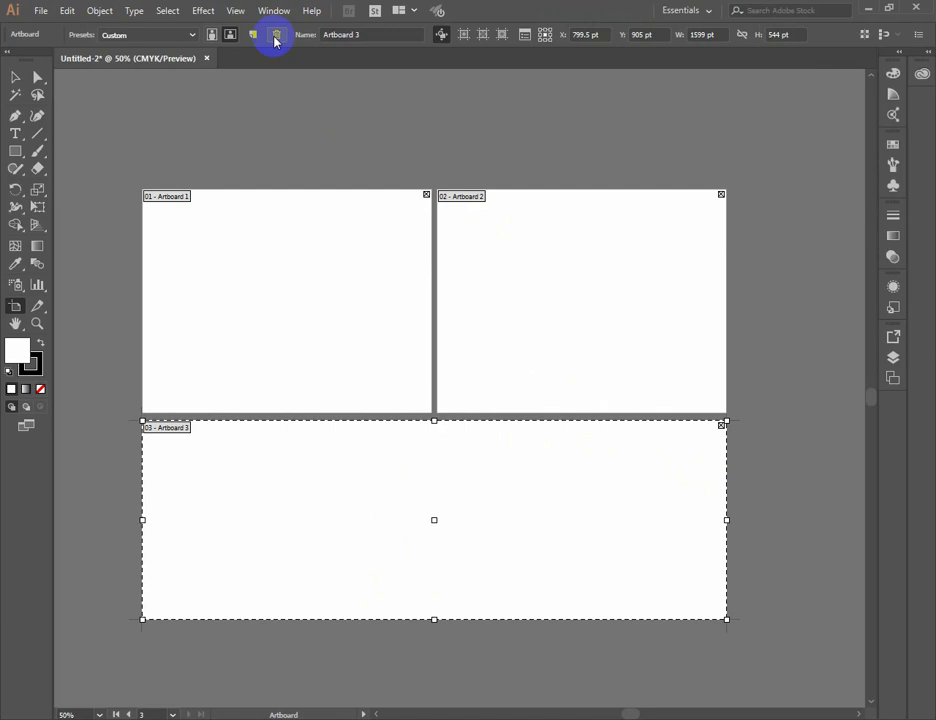
click(275, 38)
drag(560, 414, 540, 490)
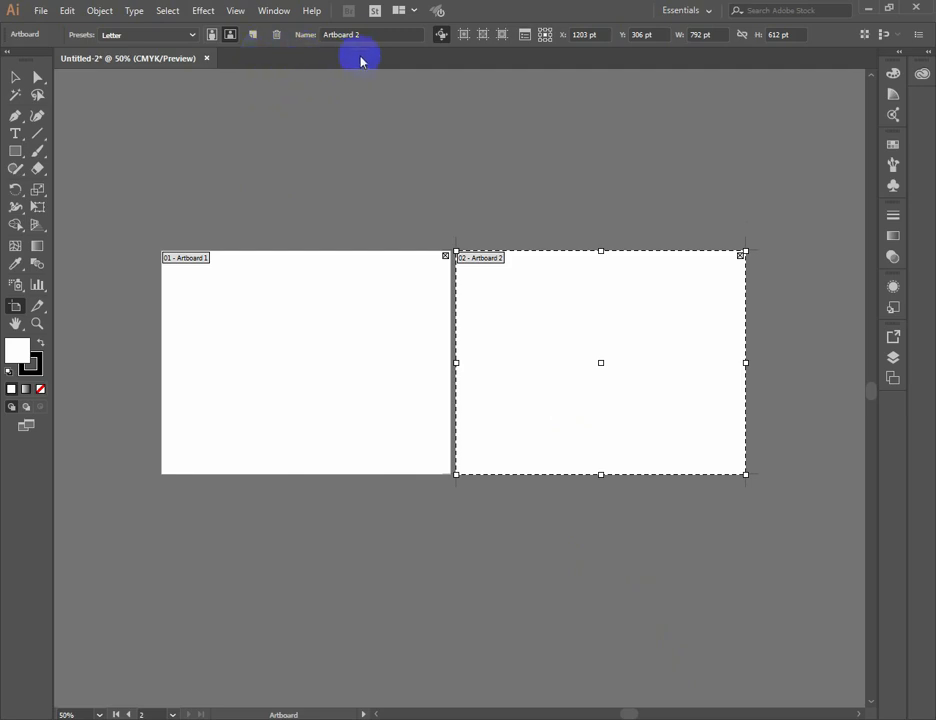
- Rename Artboard 1 as "Student Card 1 Side"
click(265, 344)
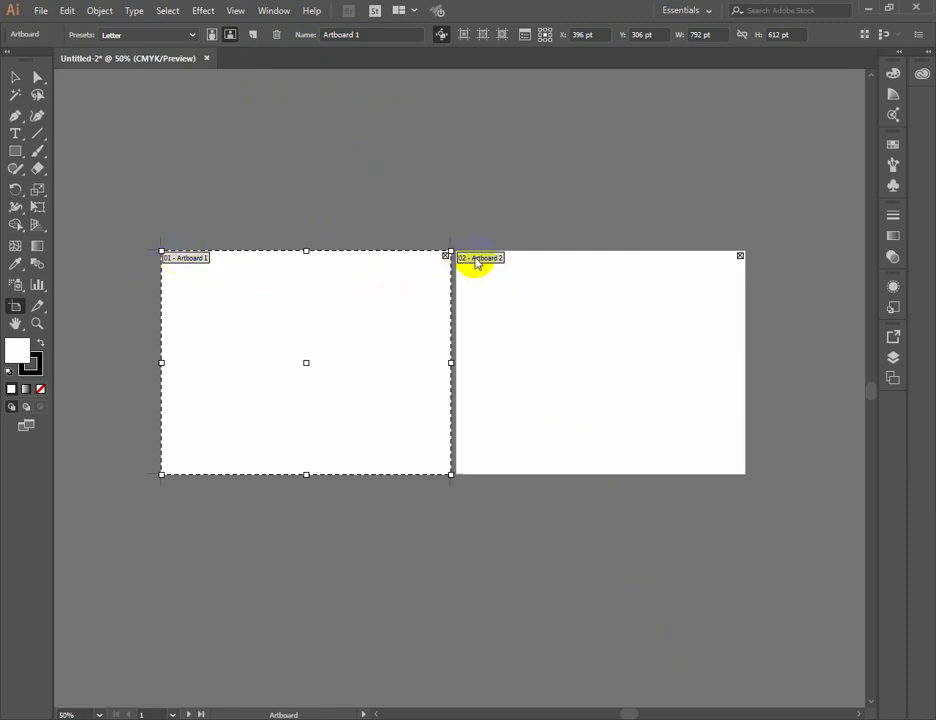
click(230, 299)
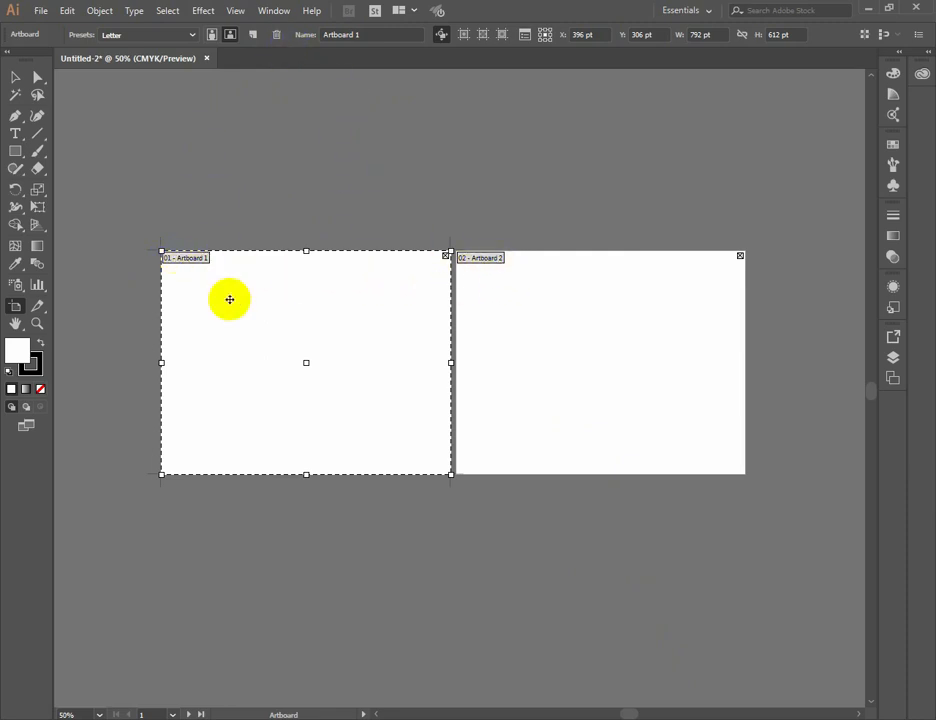
click(376, 34)
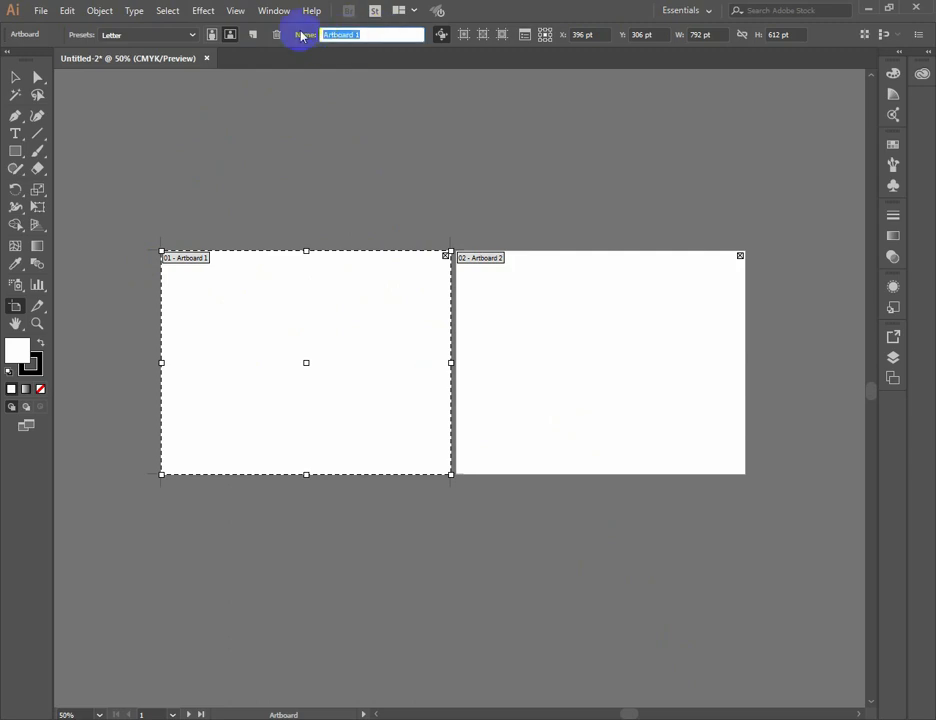
text(C)
key(Return)
- Rename Artboard 2 as "Card Back side"
click(552, 351)
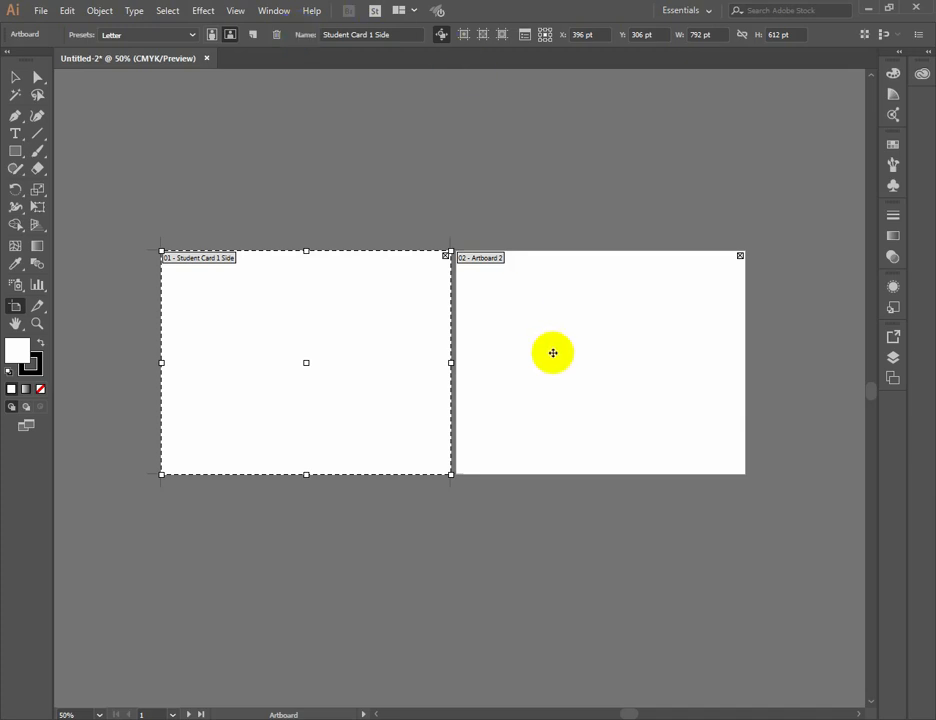
click(339, 34)
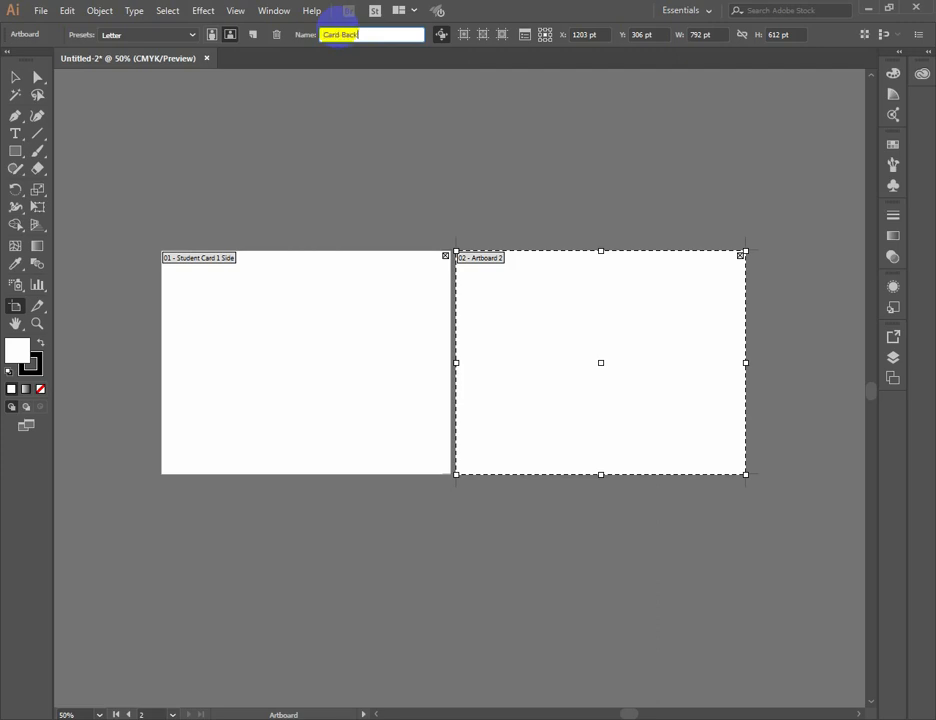
text(Card Back side)
key(Return)
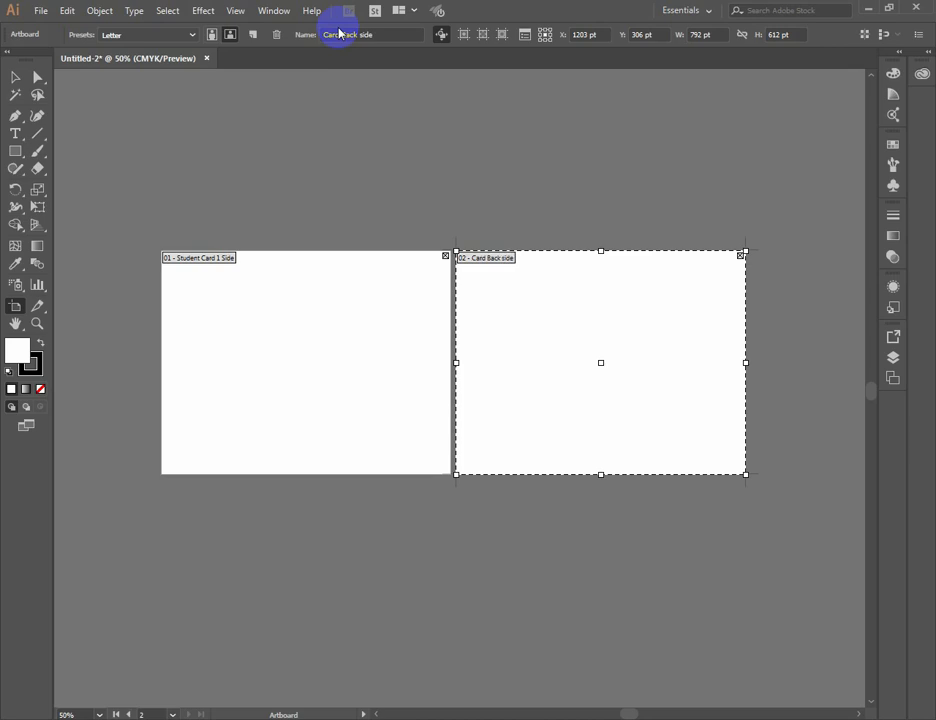
- Switch the active artboard between Student Card 1 Side and Card Back side, ending on Student Card 1 Side
click(361, 407)
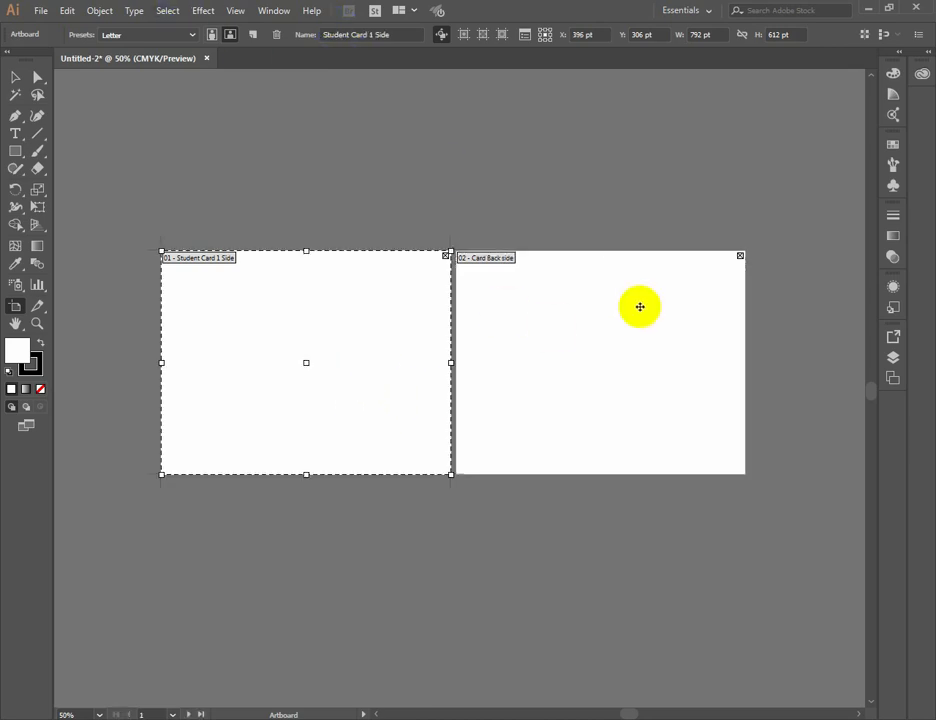
click(639, 307)
click(300, 307)
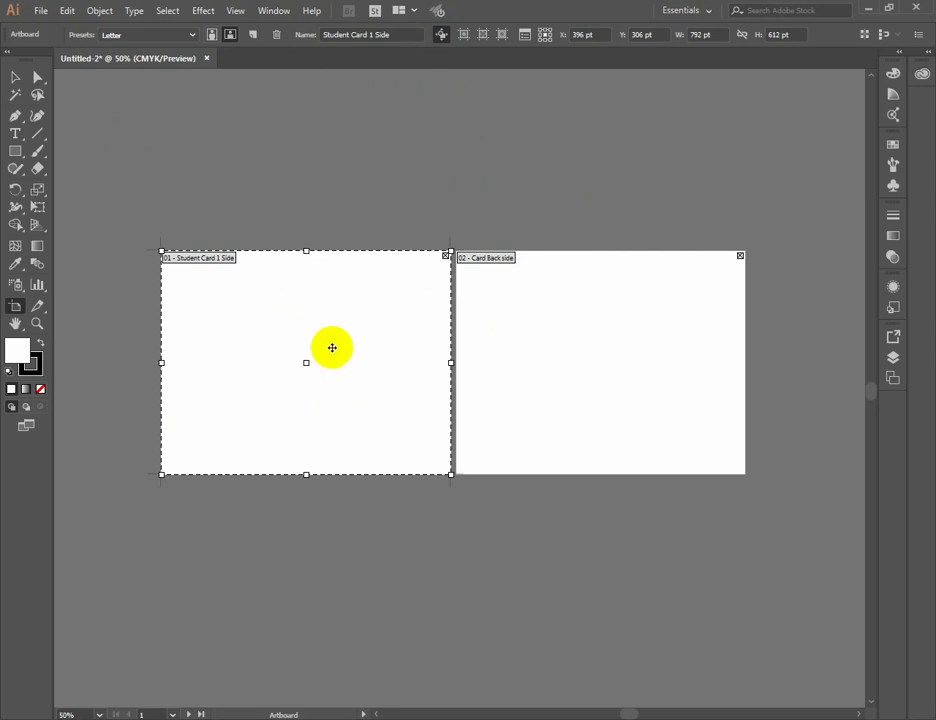
- Draw a small rectangle on the Student Card 1 Side artboard and add "Lorem ipsum" text below it, enlarged to about 75.5 pt
click(15, 151)
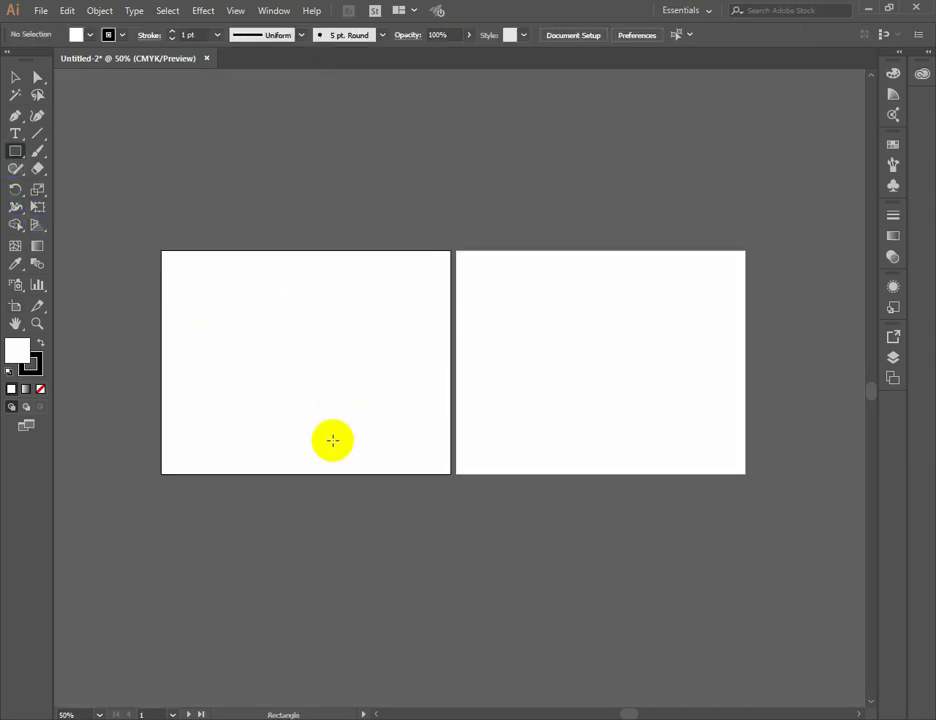
mouse_move(213, 308)
mouse_down()
mouse_move(276, 328)
mouse_move(259, 333)
mouse_up()
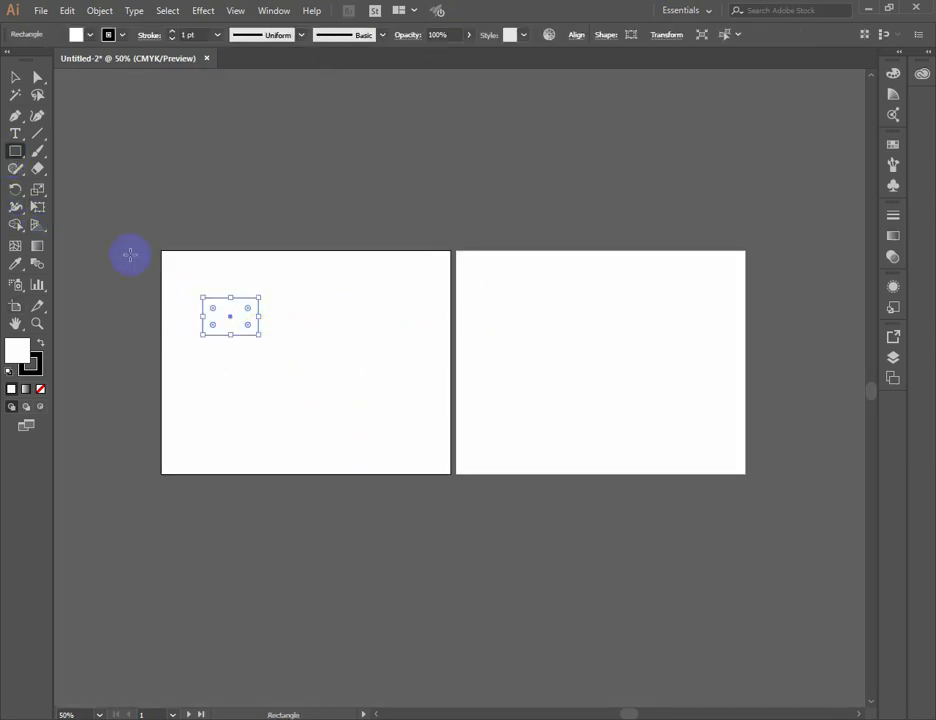
click(15, 134)
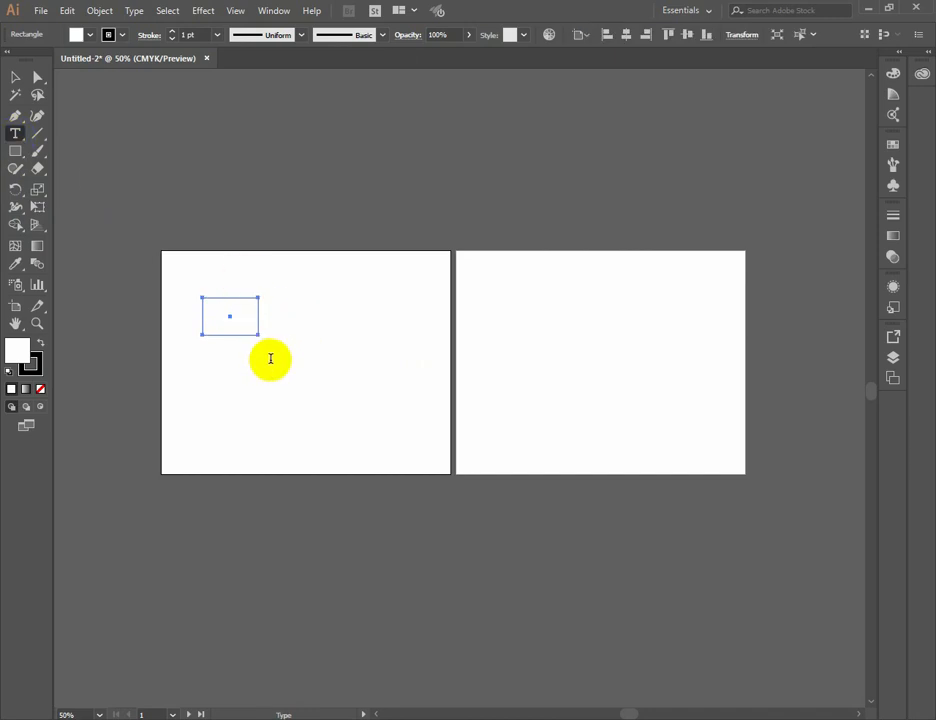
click(268, 358)
click(12, 77)
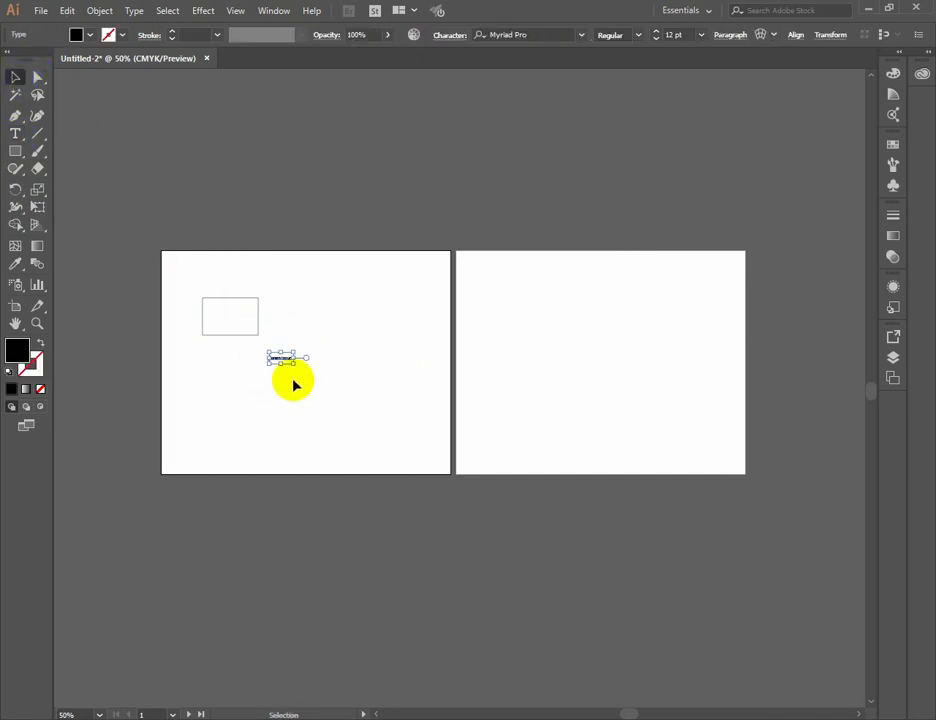
drag(293, 363, 424, 401)
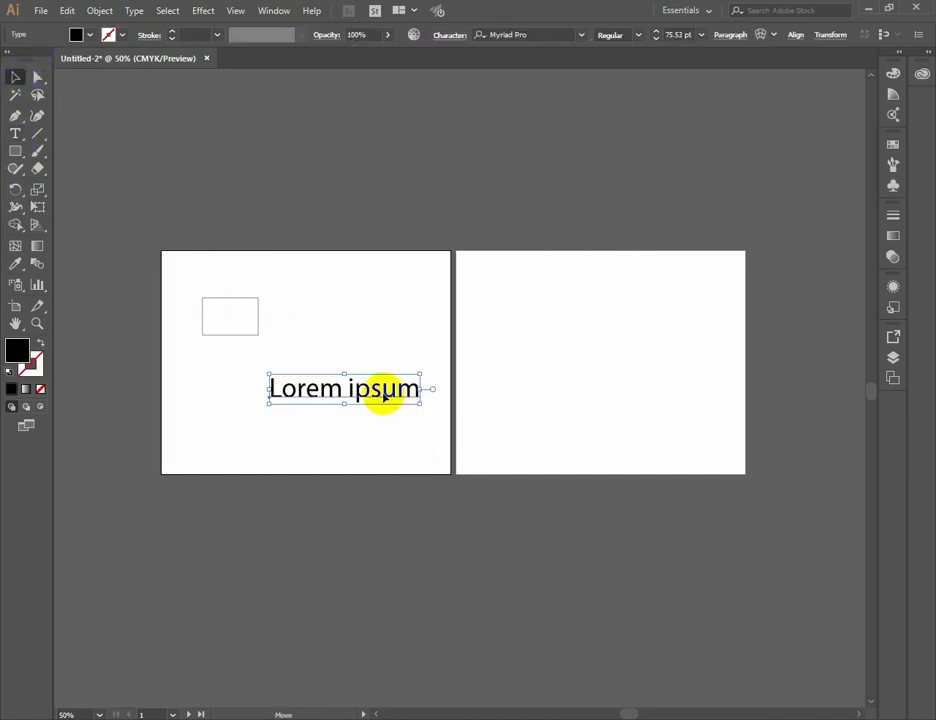
- Swap the rectangle's fill and stroke colors to give it a black fill and white stroke
click(216, 322)
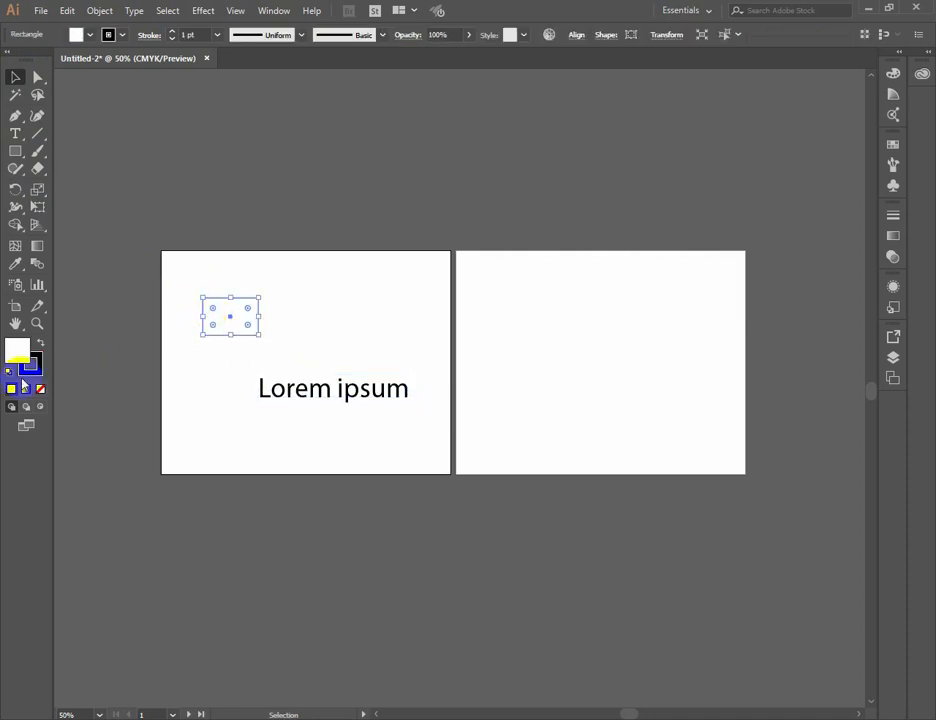
click(40, 343)
click(238, 207)
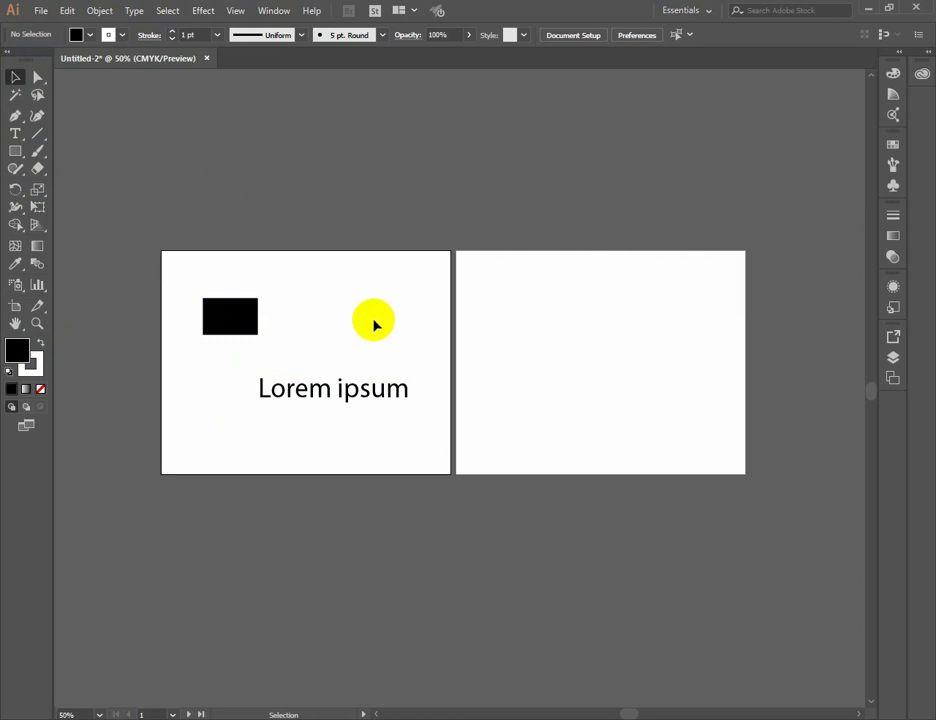
- Move the Student Card 1 Side artboard together with its artwork directly below Card Back side, and undo the move
drag(330, 449, 315, 354)
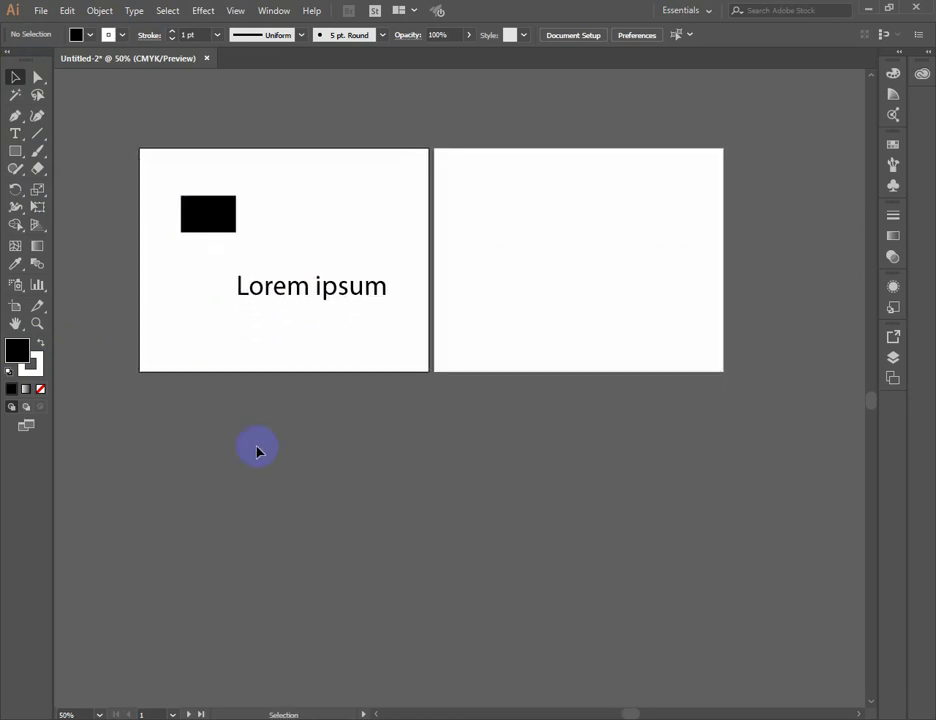
drag(503, 389, 528, 437)
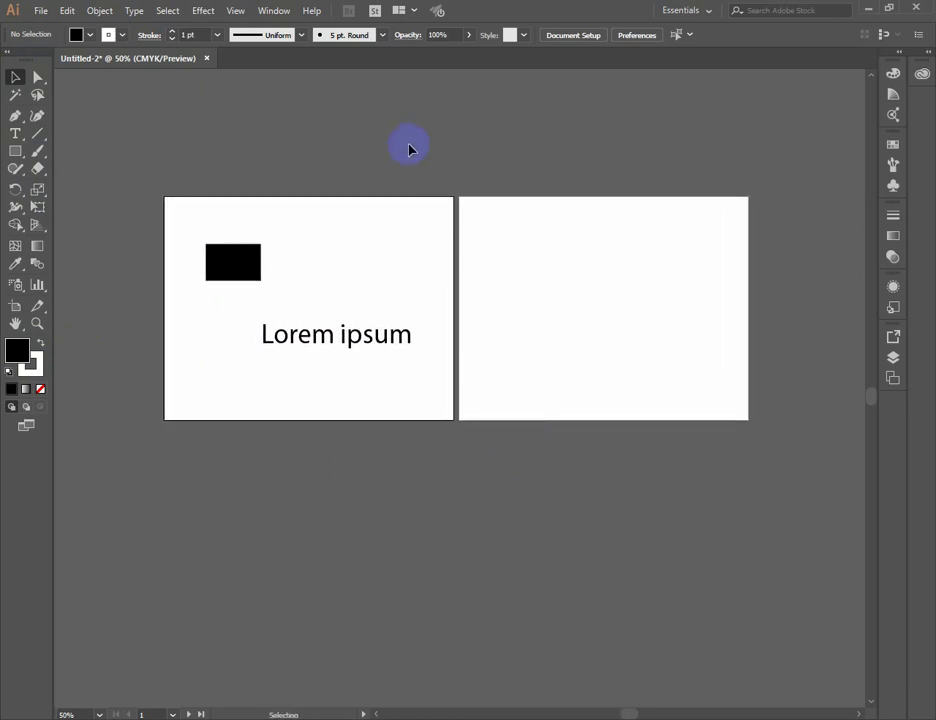
click(19, 310)
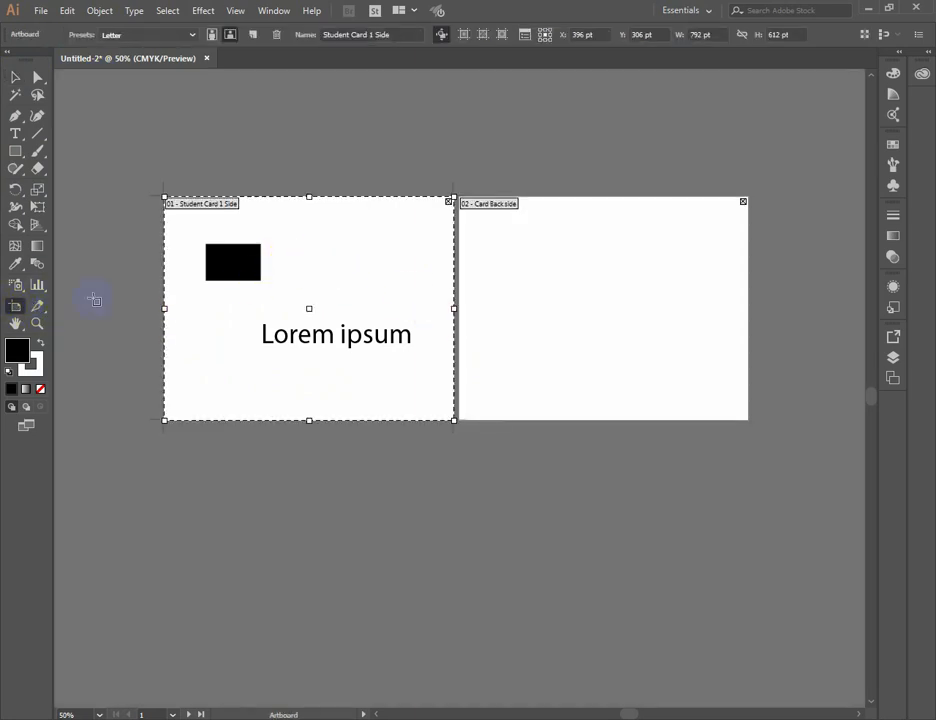
drag(309, 272, 607, 506)
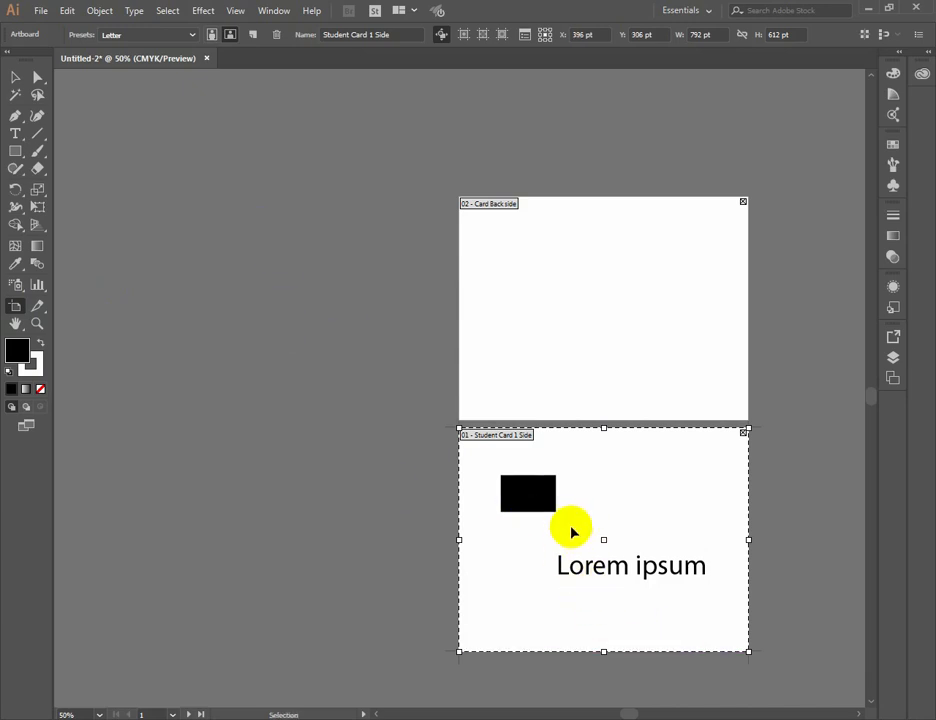
key(ctrl+z)
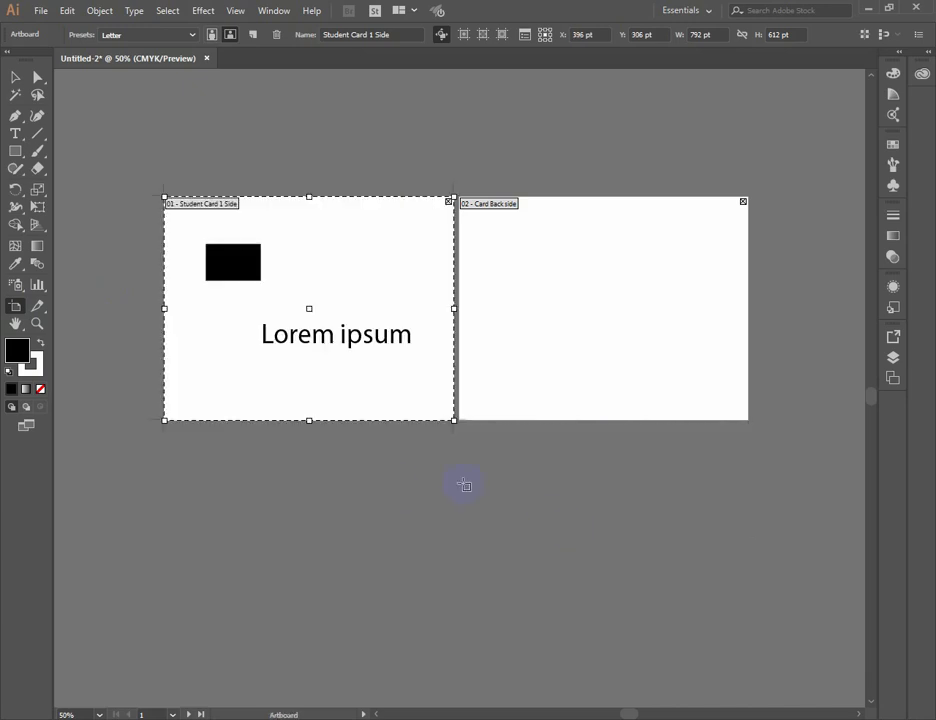
- Move the Student Card 1 Side artboard below Card Back side without carrying its artwork along, and undo the move
click(442, 35)
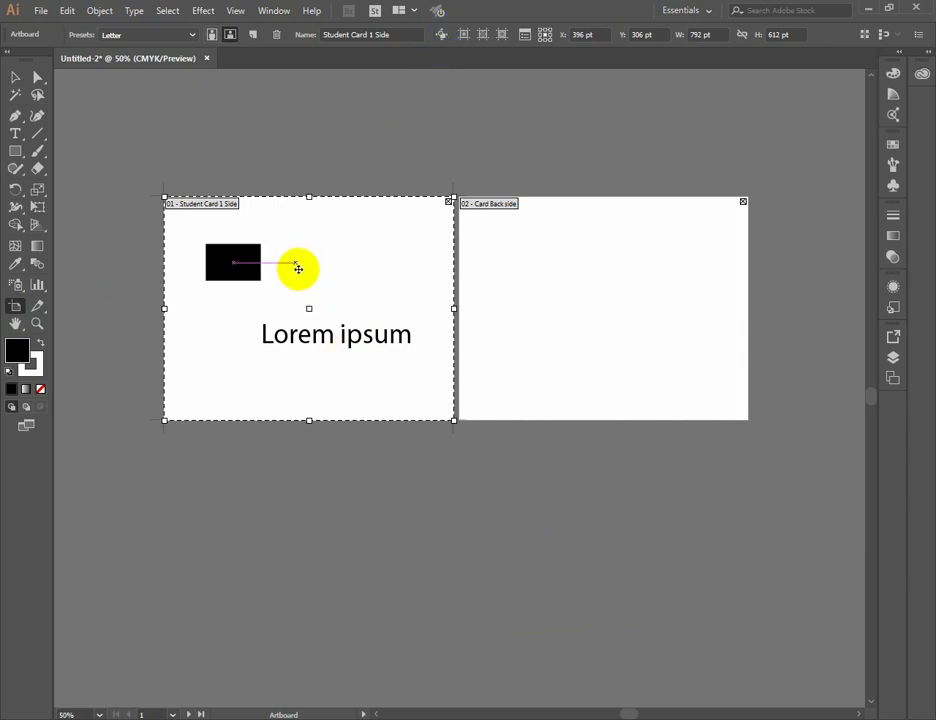
drag(320, 286, 612, 489)
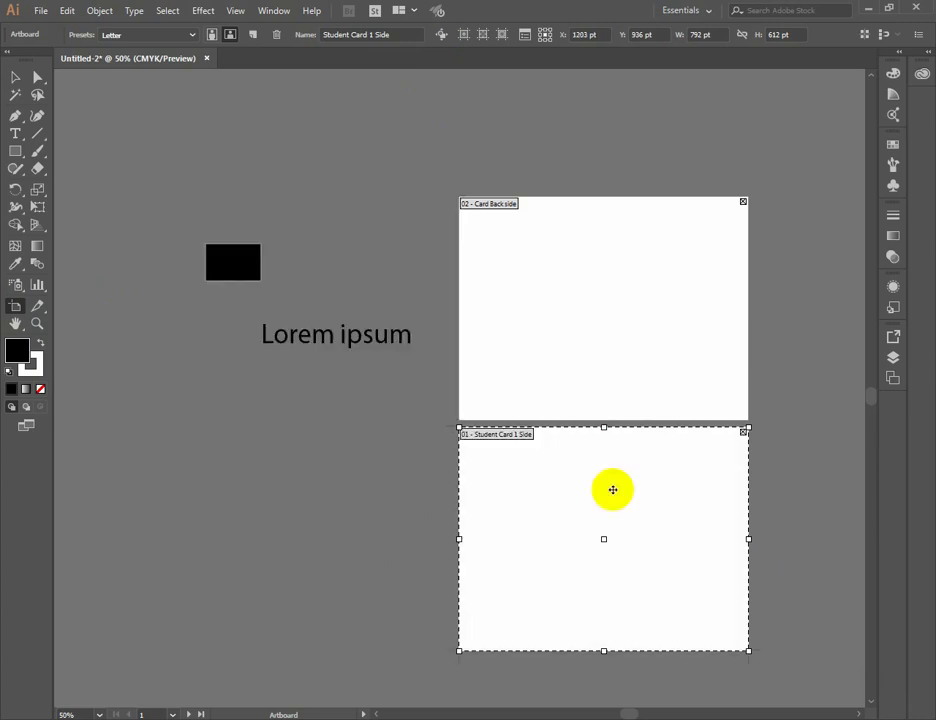
key(ctrl+z)
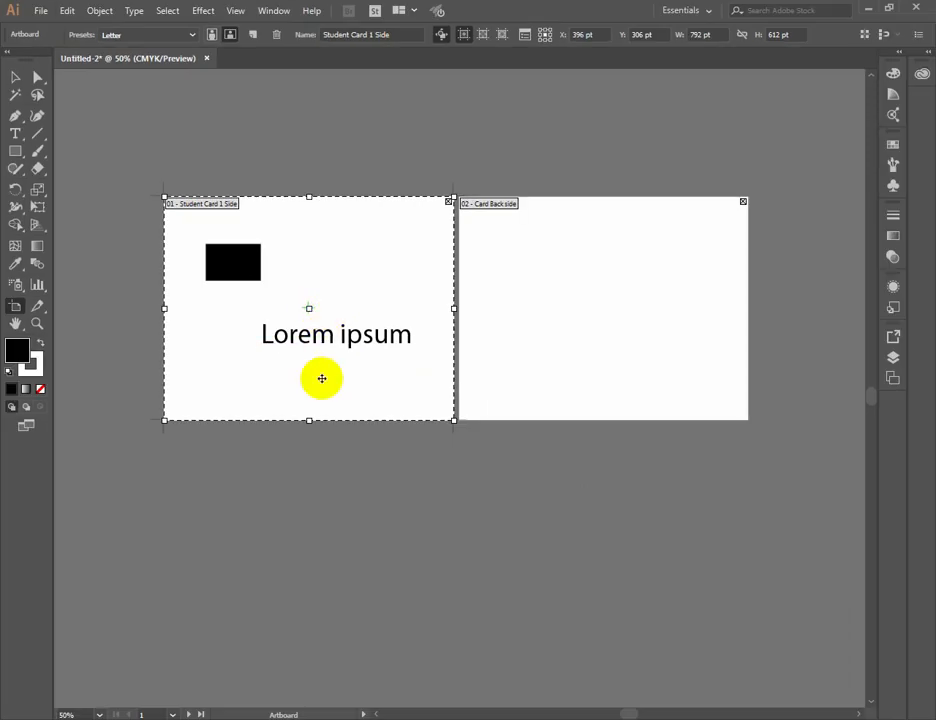
- Show the cross hairs and video safe areas on the Student Card 1 Side artboard, and hide them again
click(481, 37)
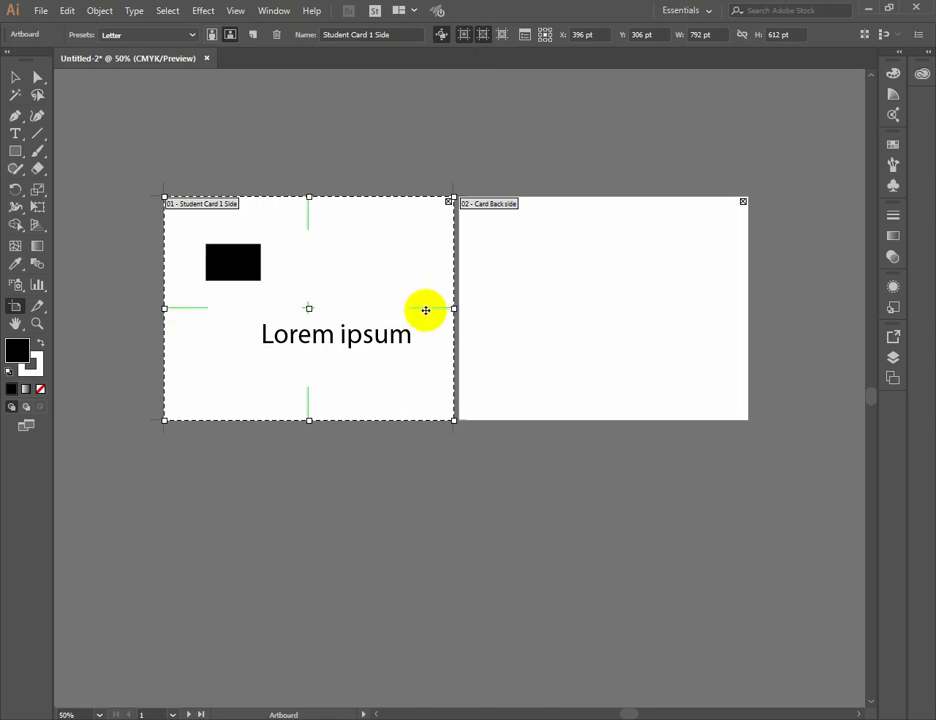
click(502, 38)
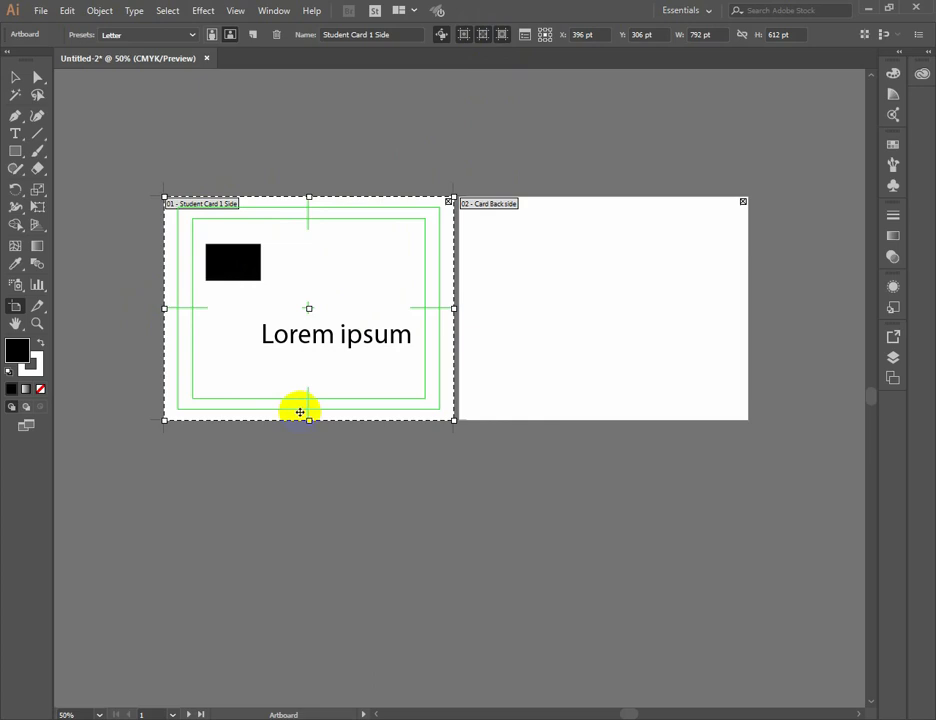
click(502, 34)
click(478, 35)
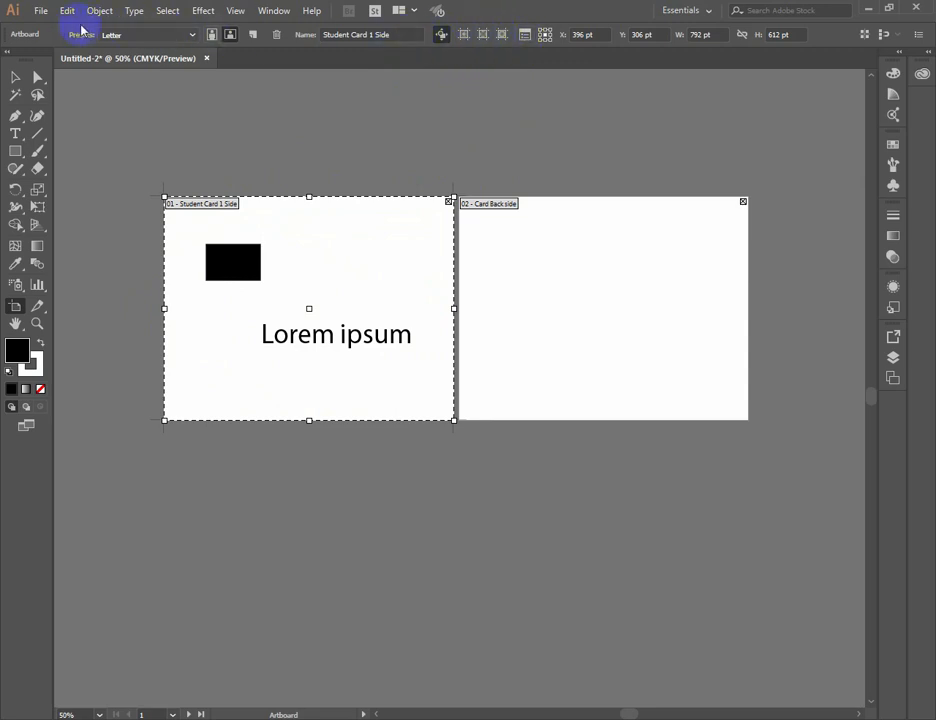
- In the Student Card 1 Side artboard's options, turn fading of the region outside the artboard off and on again, and cancel the options
click(523, 36)
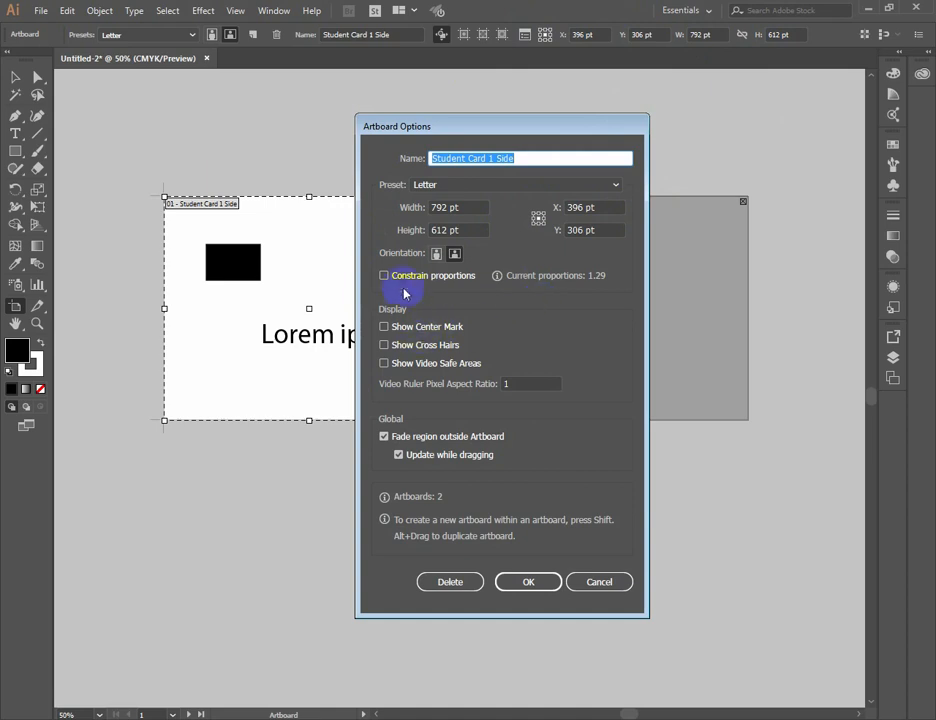
drag(481, 119, 562, 46)
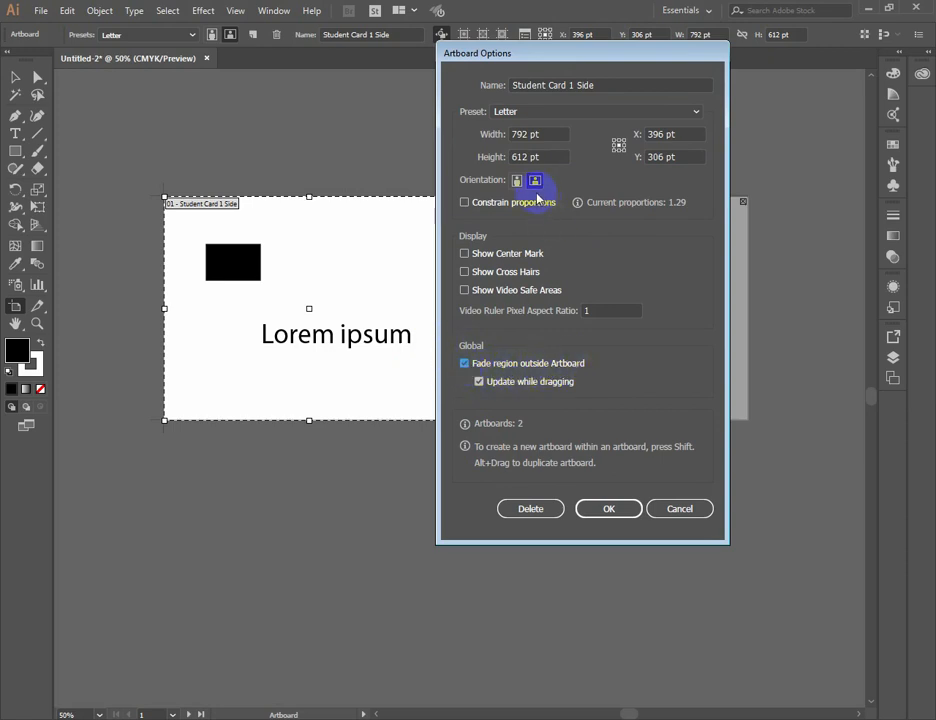
click(464, 365)
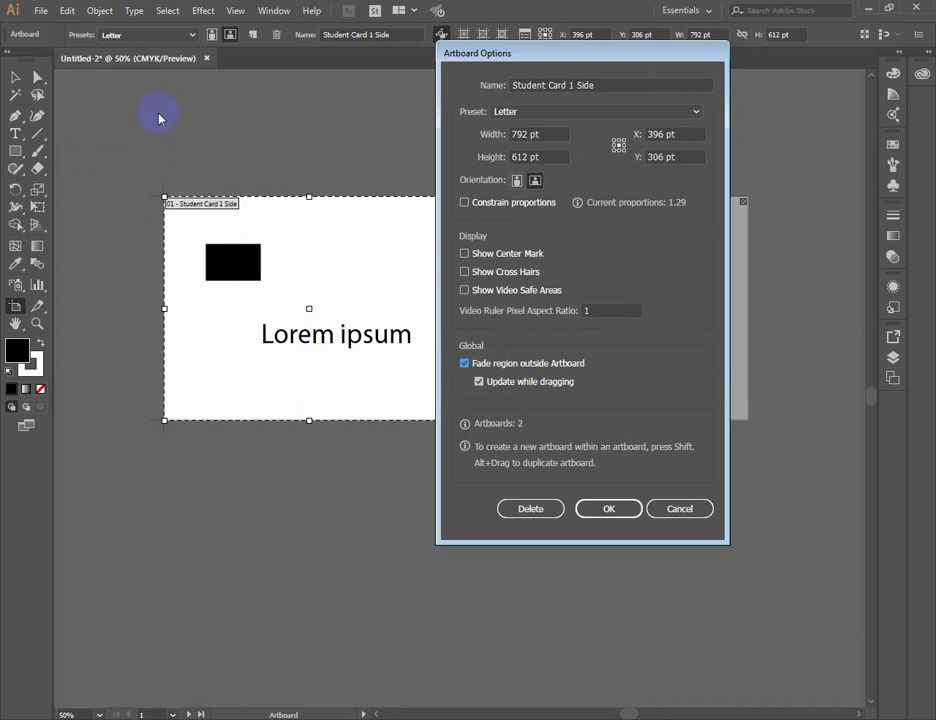
click(464, 364)
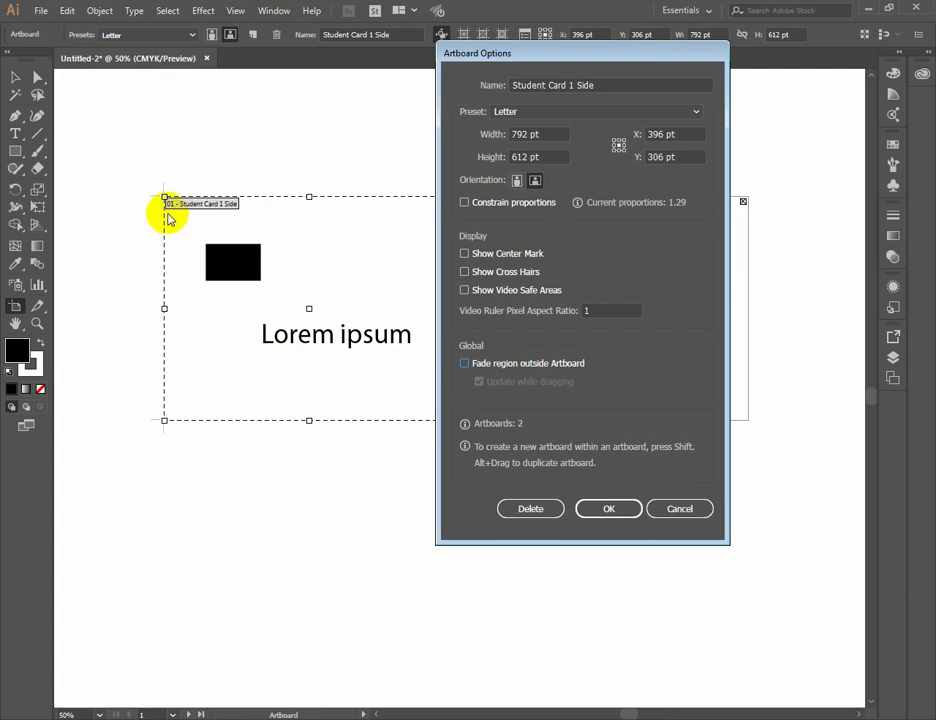
click(464, 364)
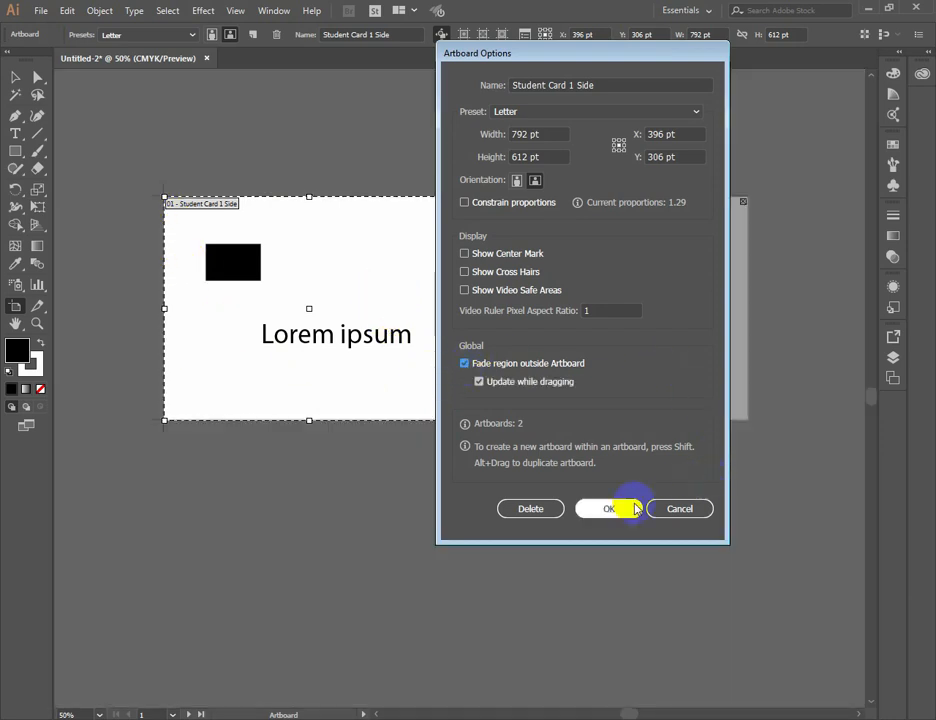
click(696, 506)
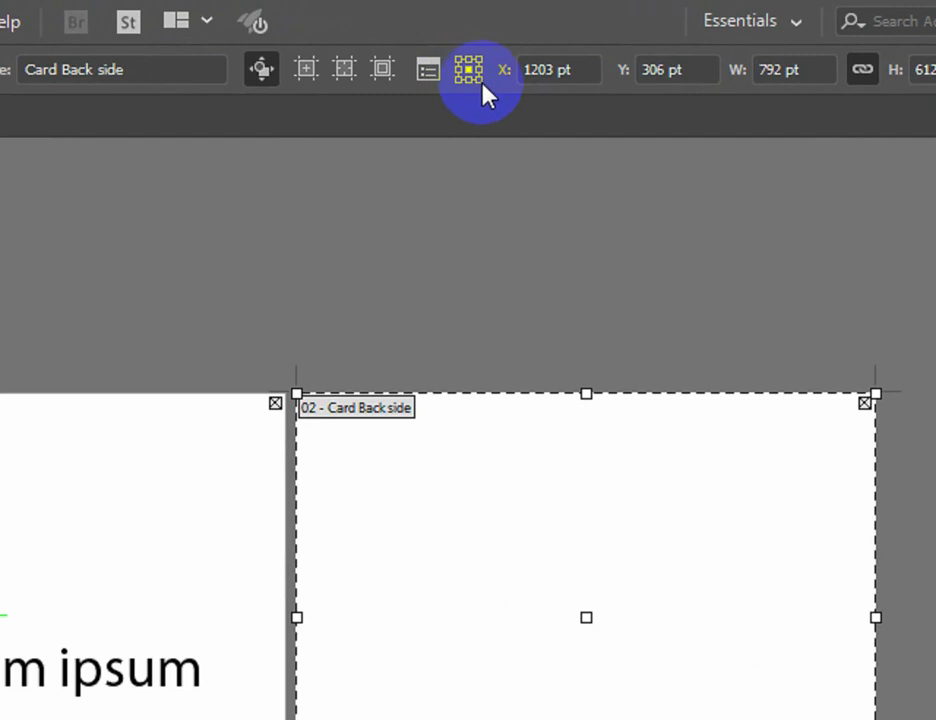
- Try the bottom-right and center reference points on the Card Back side artboard, and set its reference point to the middle left
click(479, 79)
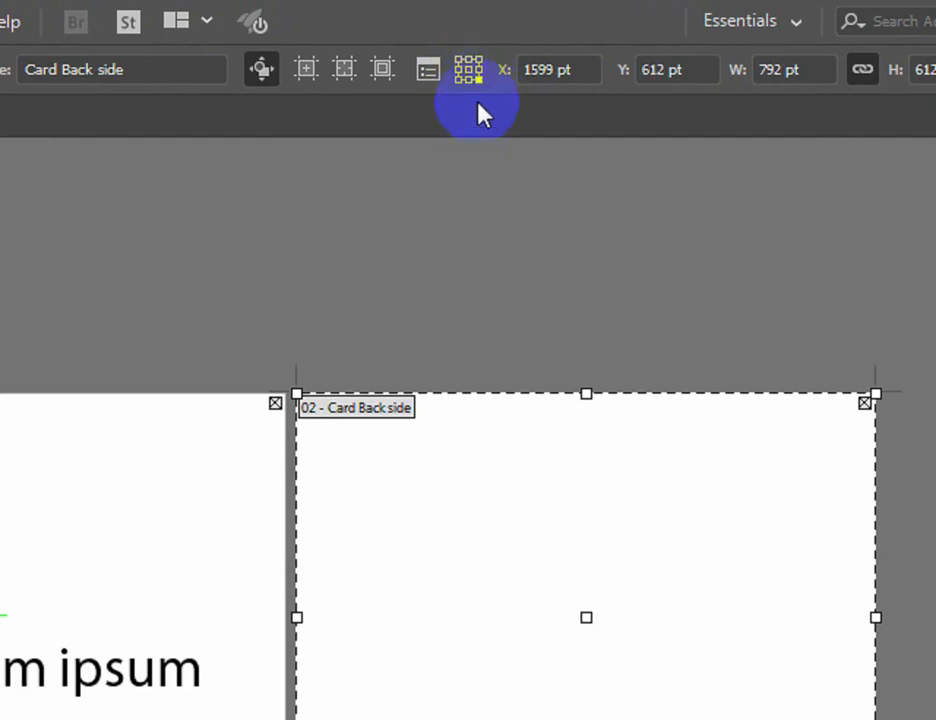
click(469, 70)
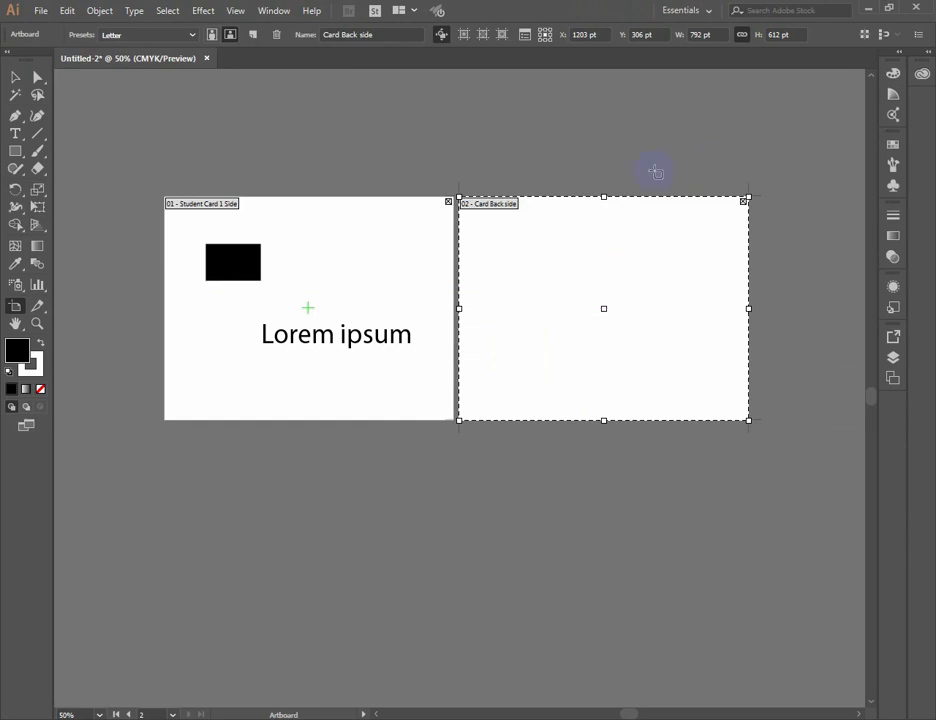
click(605, 291)
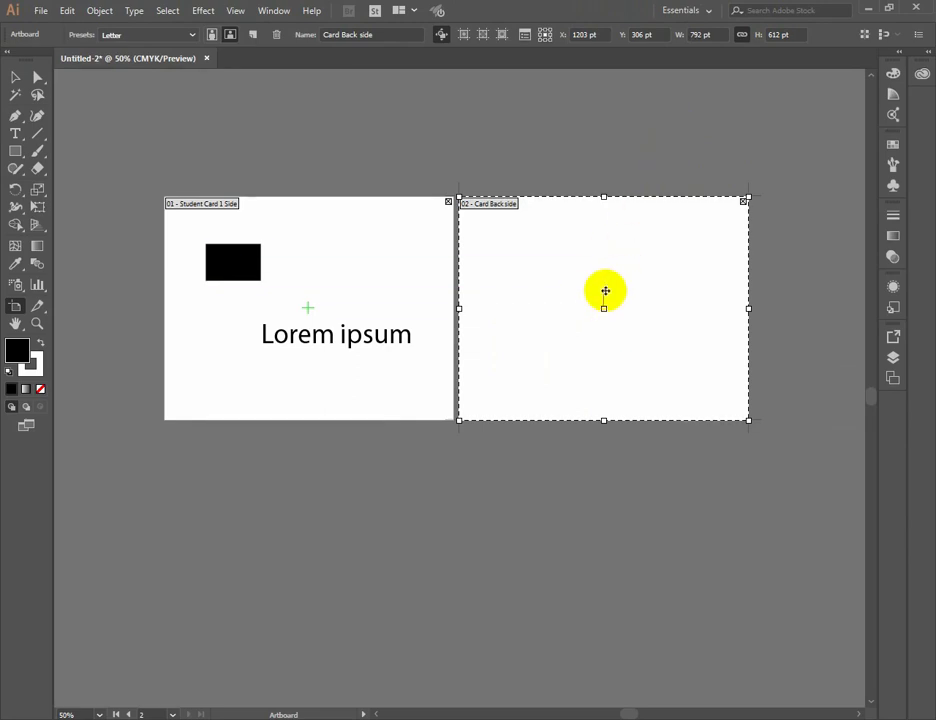
click(540, 36)
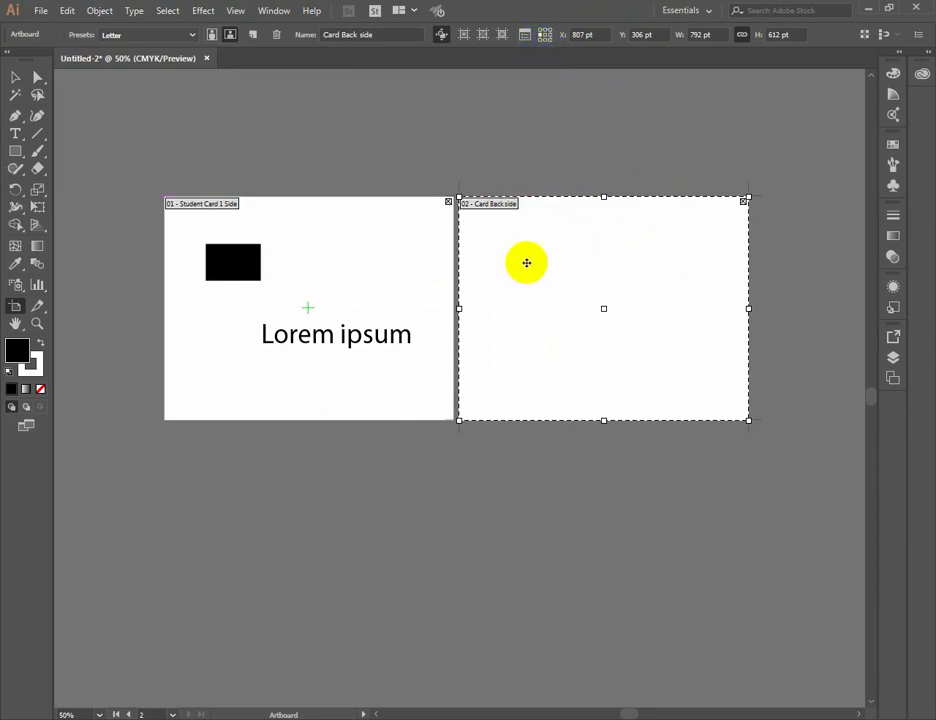
- Reduce the Card Back side artboard's width to 570 pt from its middle-left reference point, with width and height proportions constrained
click(743, 38)
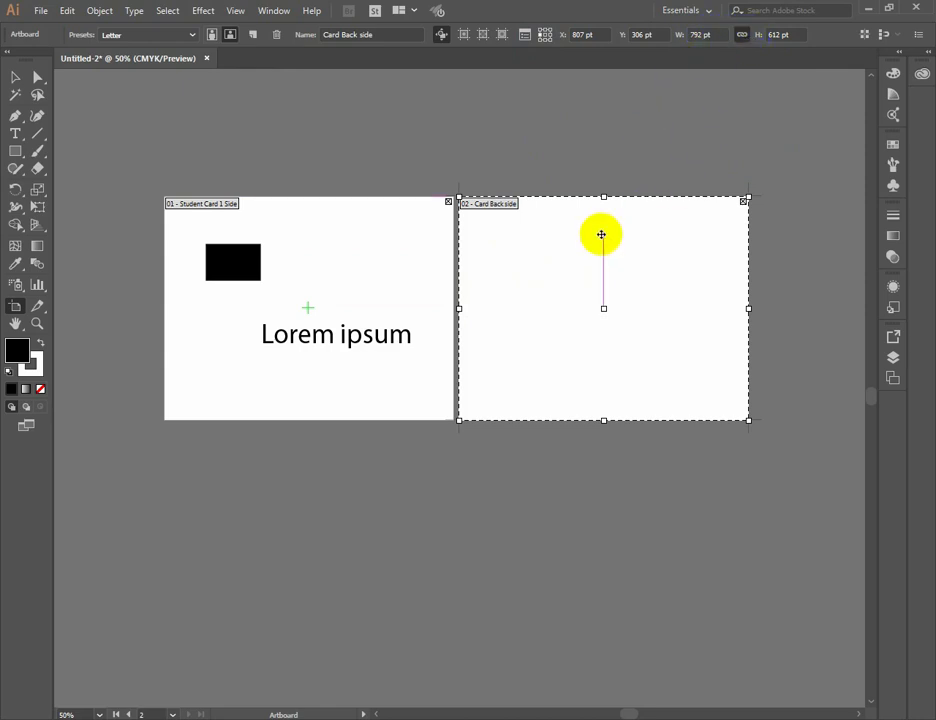
click(738, 36)
click(692, 33)
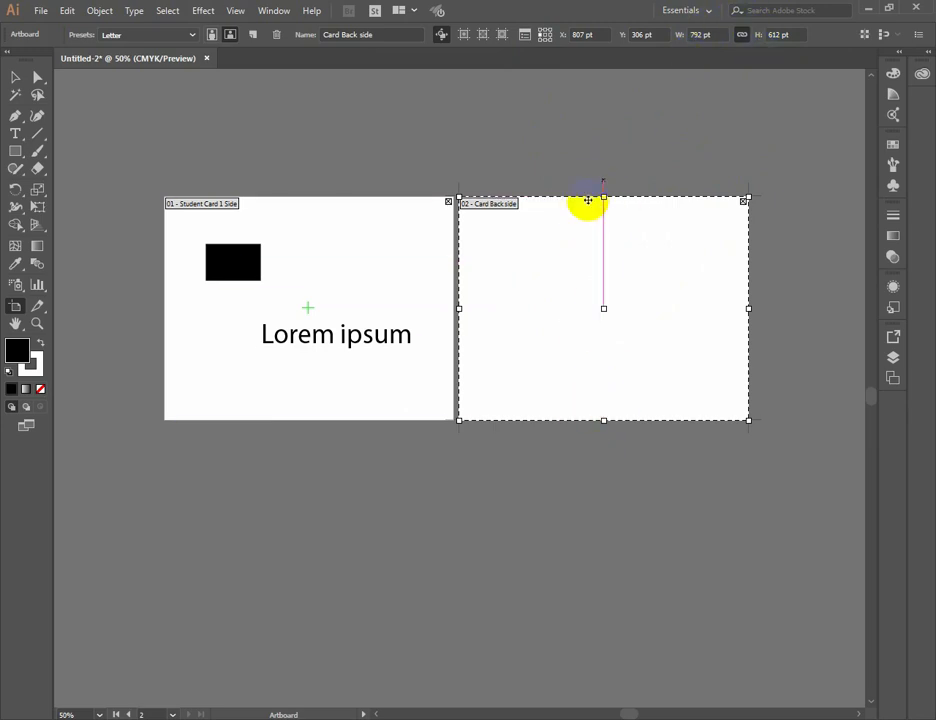
click(773, 35)
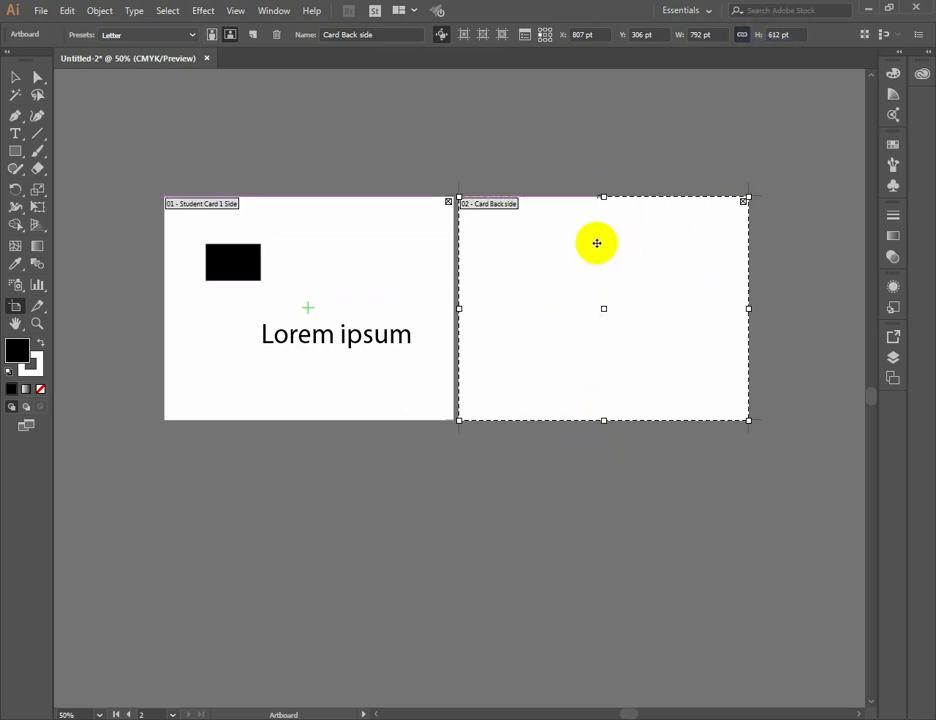
click(698, 35)
text(790)
key(Return)
key(Down)
key(Down)
key(Down)
key(Down)
key(Down)
key(Down)
key(Down)
key(Down)
key(Down)
key(Down)
key(Down)
key(Down)
key(Down)
key(Down)
key(Down)
key(Down)
key(Down)
key(Down)
key(Down)
key(Down)
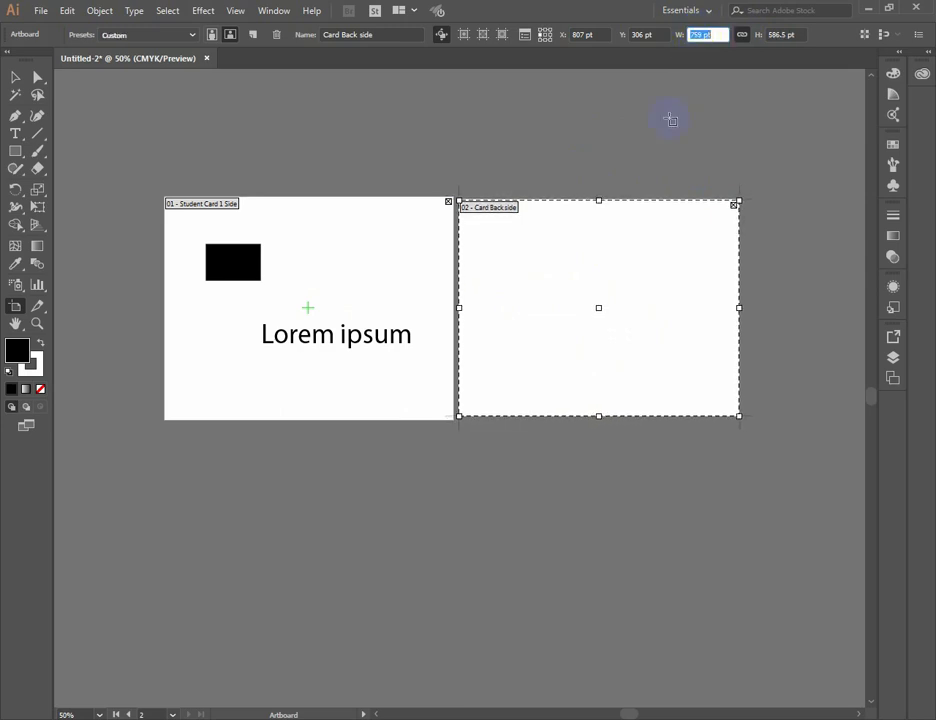
key(Down)
key(Down)
key(Down)
key(Down)
key(Down)
key(Down)
key(Down)
key(Down)
key(Down)
key(Down)
key(Down)
key(Down)
key(Down)
key(Down)
key(Down)
key(Down)
key(Down)
key(Down)
key(Down)
key(Down)
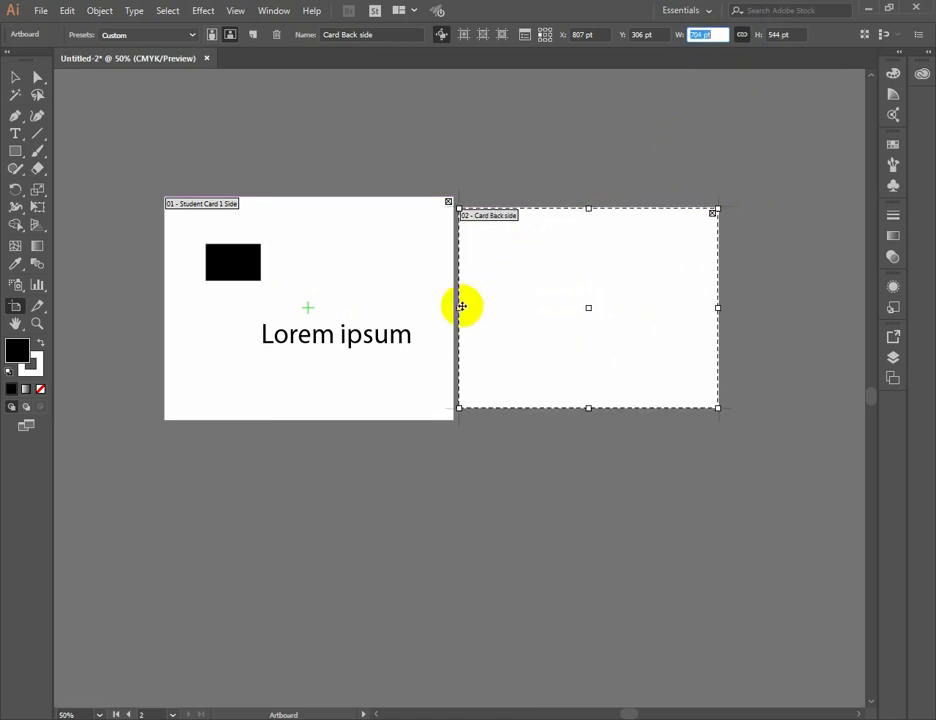
key(Down)
key(Down)
key(Down)
key(Down)
key(Down)
key(Down)
key(Down)
key(Down)
key(Down)
key(Down)
key(Down)
key(Down)
key(Down)
key(Down)
key(Down)
key(Down)
key(Down)
key(Down)
key(Down)
key(Down)
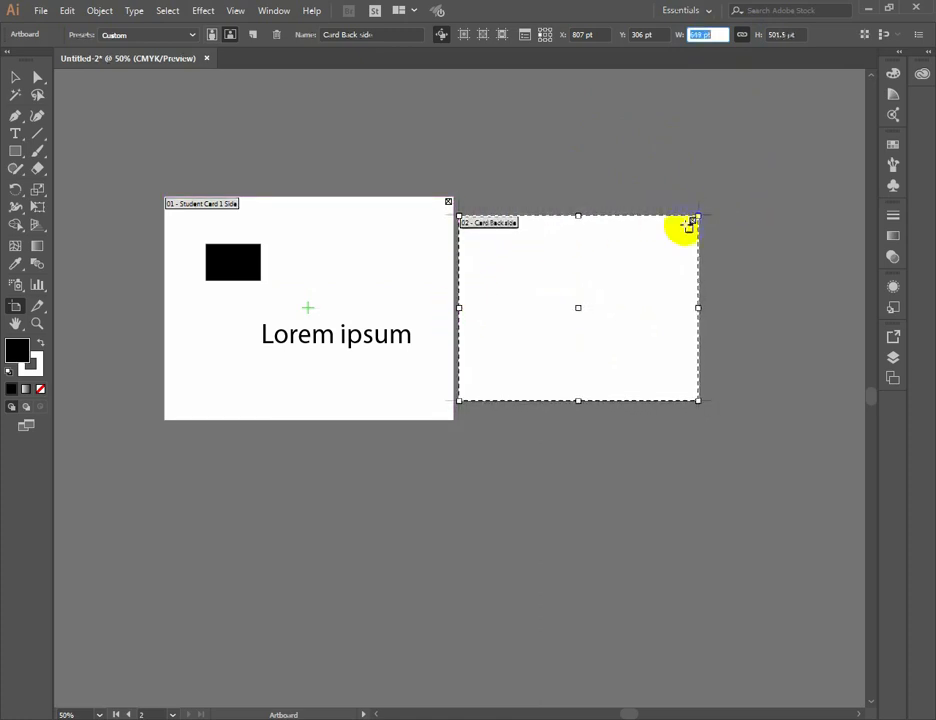
key(Down)
key(Down)
key(Down)
key(Down)
key(Down)
key(Down)
key(Down)
key(Down)
key(Down)
key(Down)
key(Down)
key(Down)
key(Down)
key(Down)
key(Down)
key(Down)
key(Down)
key(Down)
key(Down)
key(Down)
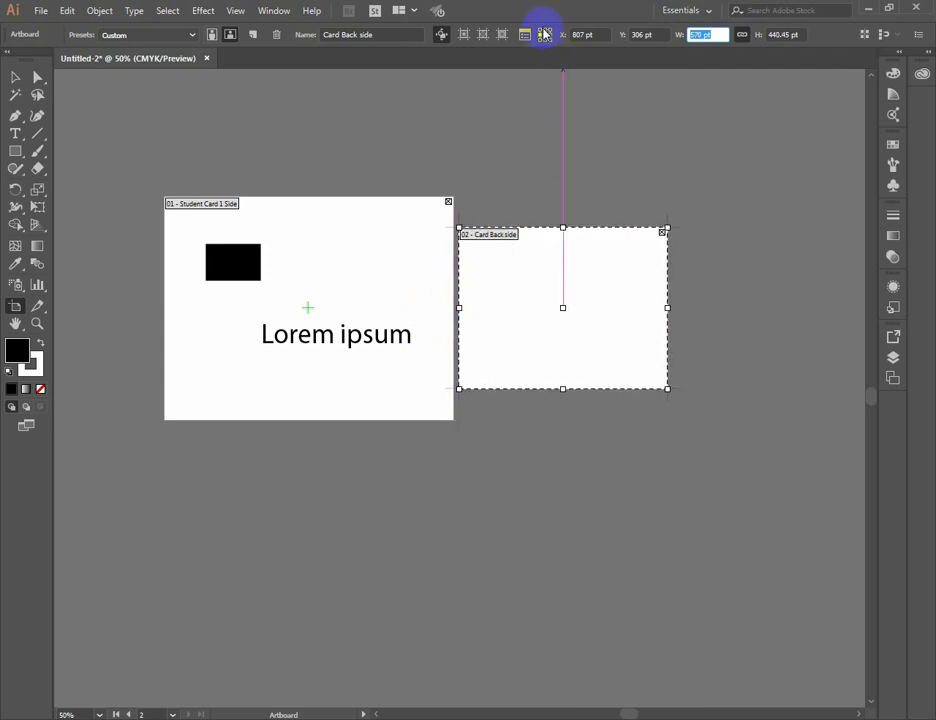
text(570)
- Set the Card Back side artboard's reference point to the top right and reduce its width proportionally to 479 pt
click(550, 34)
click(696, 35)
key(Down)
key(Down)
key(Down)
key(Down)
key(Down)
key(Down)
key(Down)
key(Down)
key(Down)
key(Down)
key(Down)
key(Down)
key(Down)
key(Down)
key(Down)
key(Down)
key(Down)
key(Down)
key(Down)
key(Down)
key(Down)
key(Down)
key(Down)
key(Down)
key(Down)
key(Down)
key(Down)
key(Down)
key(Down)
key(Down)
key(Down)
key(Down)
key(Down)
key(Down)
key(Down)
key(Down)
key(Down)
key(Down)
key(Down)
key(Down)
key(Down)
key(Down)
key(Down)
key(Down)
key(Down)
key(Down)
key(Down)
key(Down)
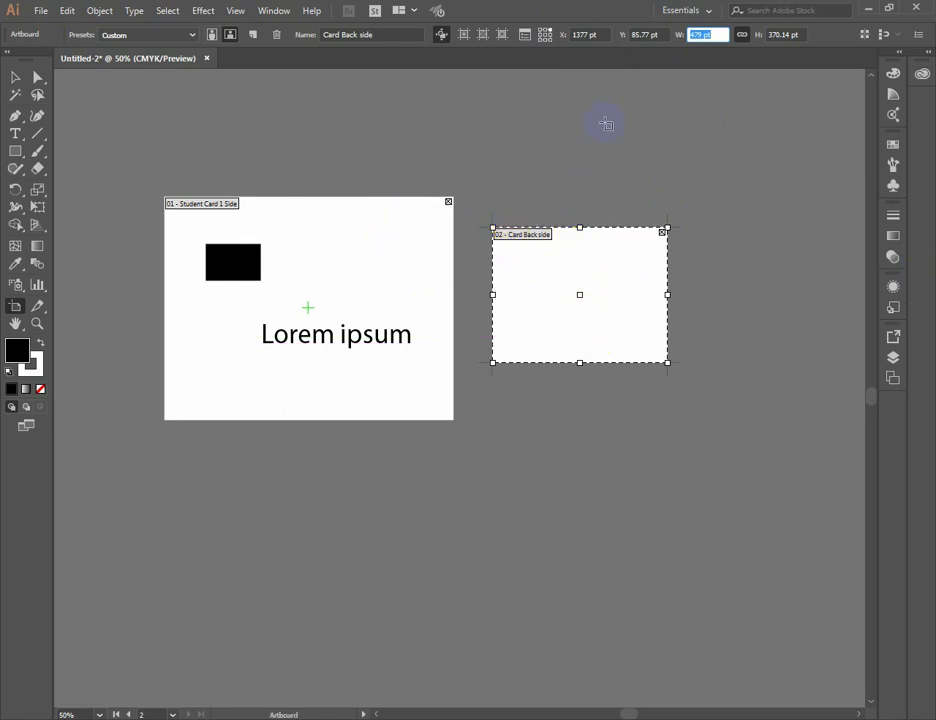
- Move the Card Back side artboard slightly up and to the left, to about X 1368.5 pt and Y 62.77 pt
click(587, 35)
click(647, 34)
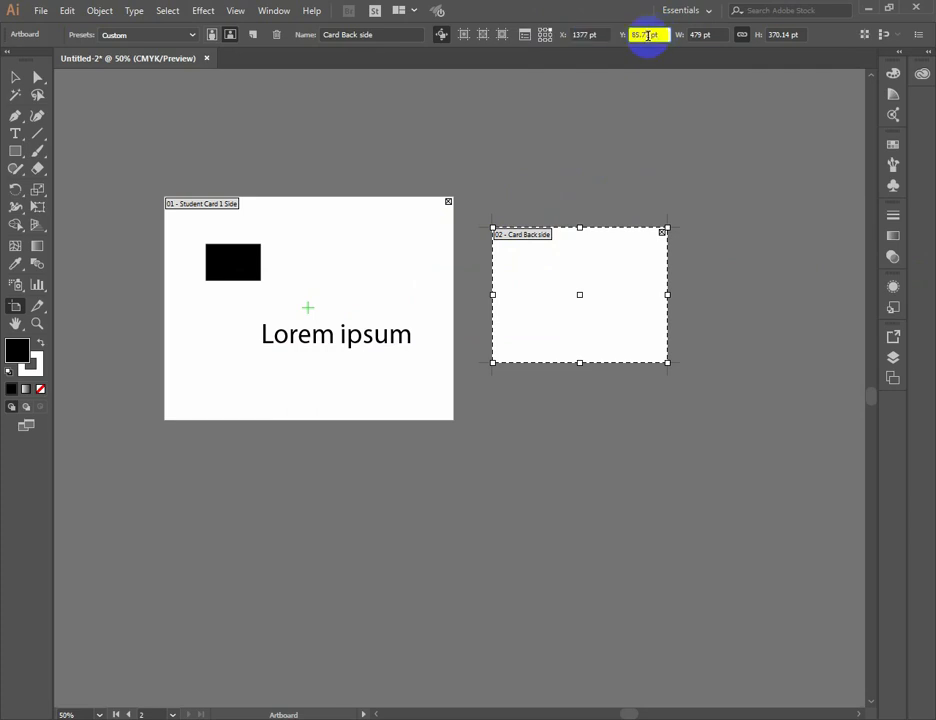
mouse_move(577, 253)
mouse_down()
mouse_move(587, 265)
mouse_move(556, 258)
mouse_move(579, 253)
mouse_move(591, 219)
mouse_move(604, 298)
mouse_move(576, 252)
mouse_up()
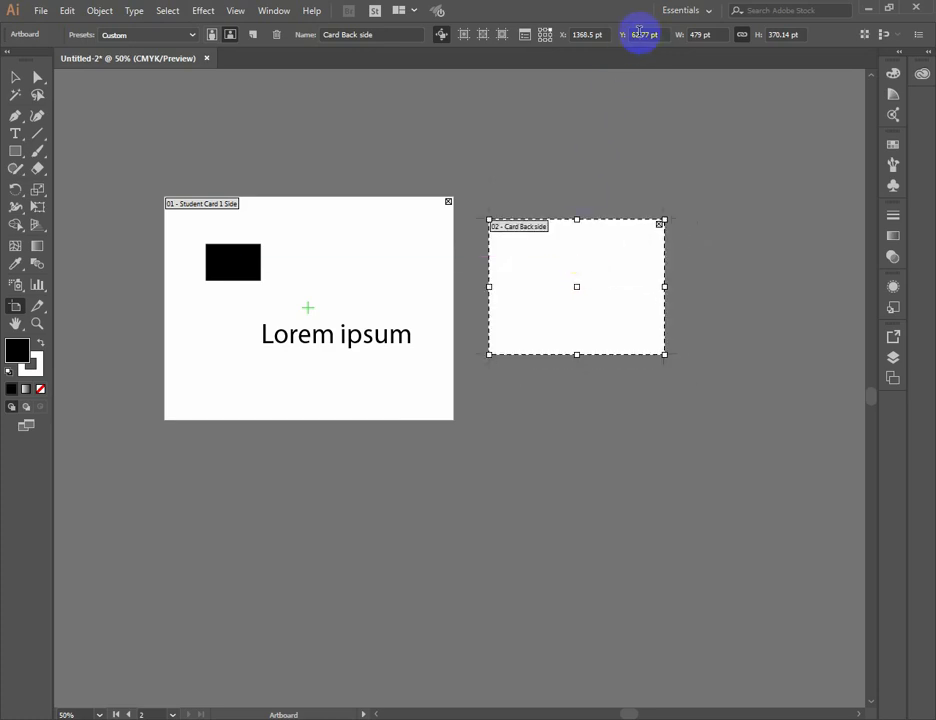
- Move the Card Back side artboard upward by reducing its Y position to 12 pt
click(639, 34)
key(Down)
key(Down)
key(Down)
key(Down)
key(Down)
key(Down)
key(Down)
key(Down)
key(Down)
key(Down)
key(Down)
key(Down)
key(Down)
key(Down)
key(Down)
key(Down)
key(Down)
key(Down)
key(Down)
key(Down)
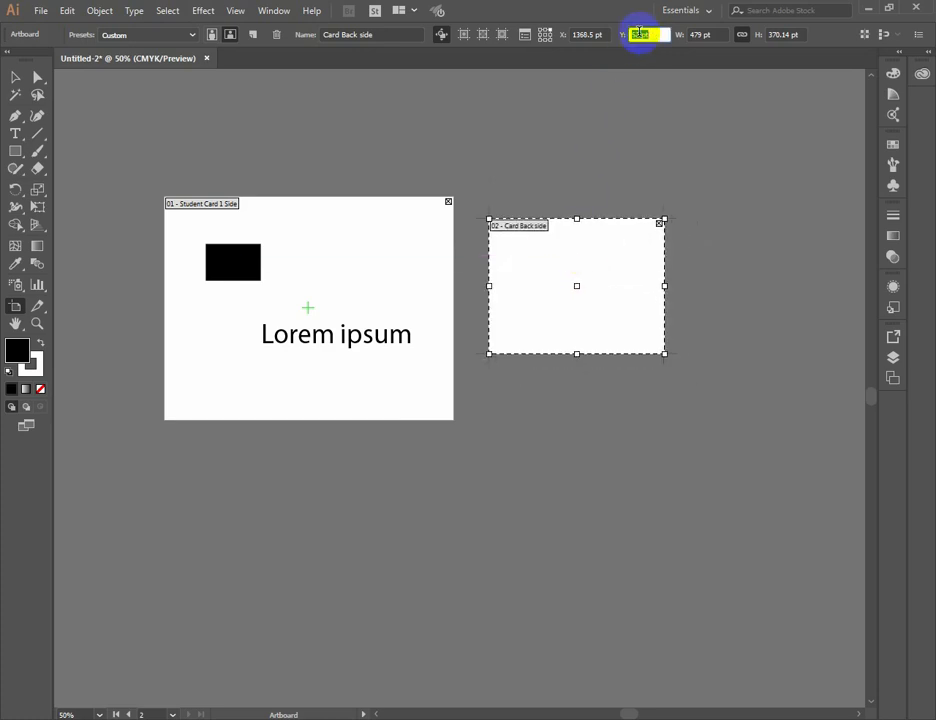
key(Down)
key(Down)
key(Down)
key(Down)
key(Down)
key(Down)
key(Down)
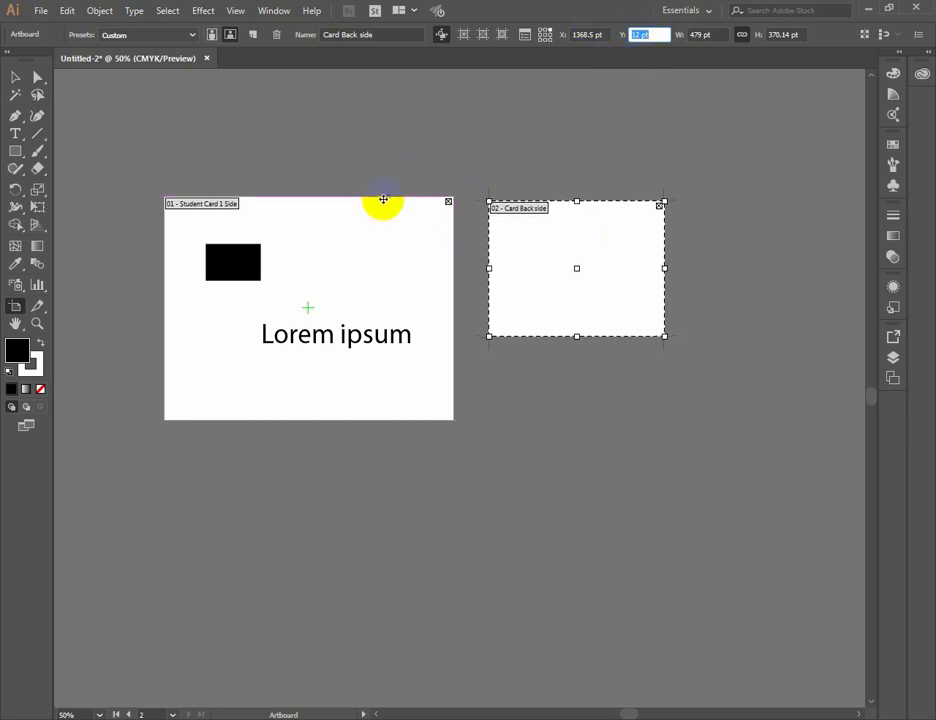
- Check the Y position of the Student Card 1 Side artboard for comparison, and reselect the Card Back side artboard
click(370, 242)
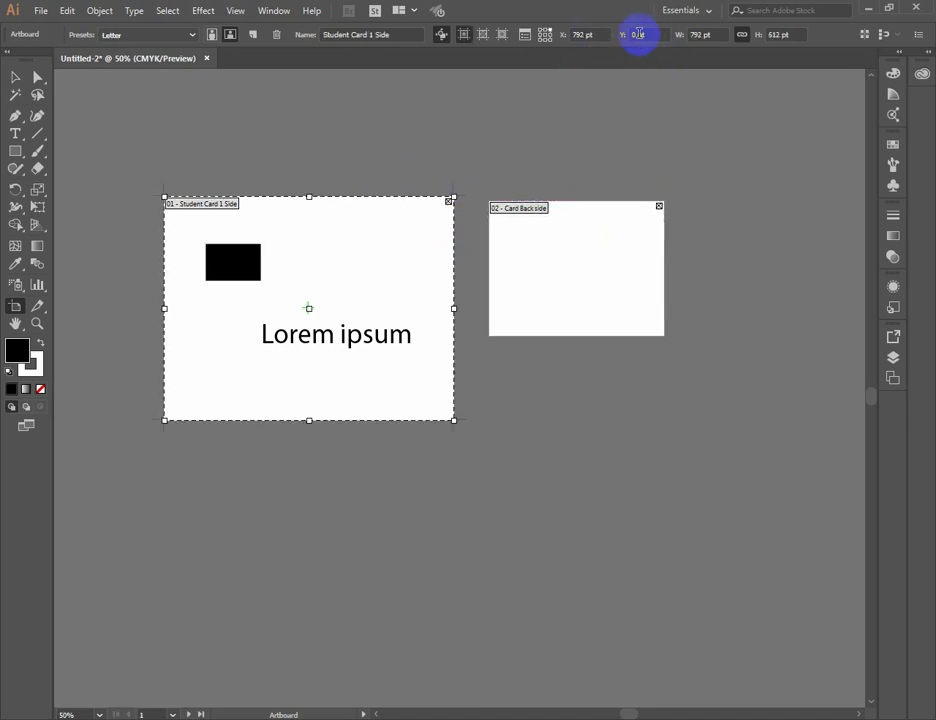
click(577, 244)
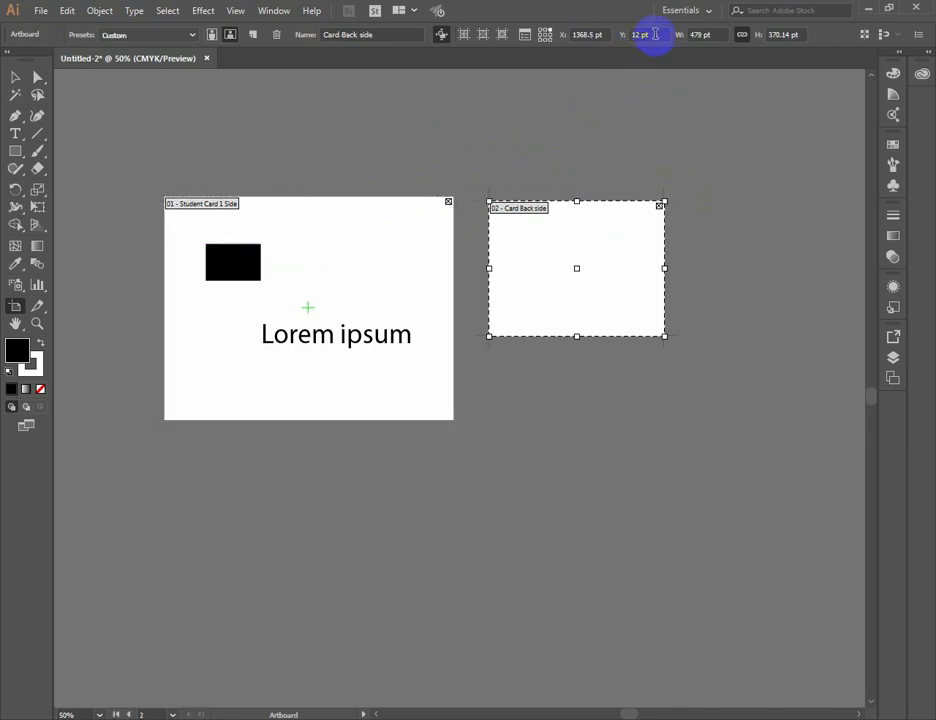
key(Escape)
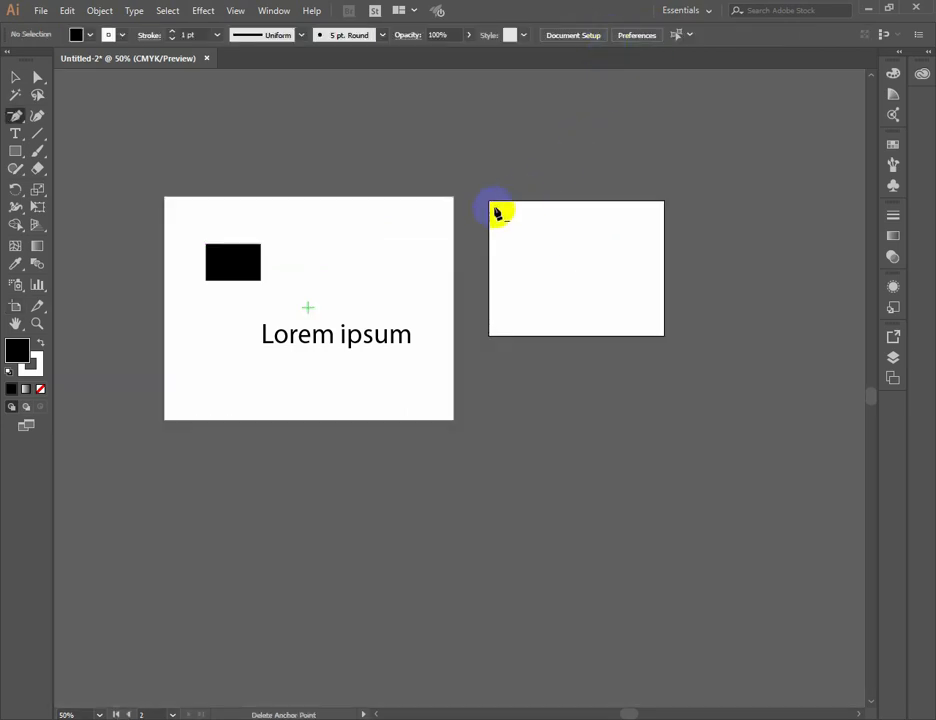
click(16, 307)
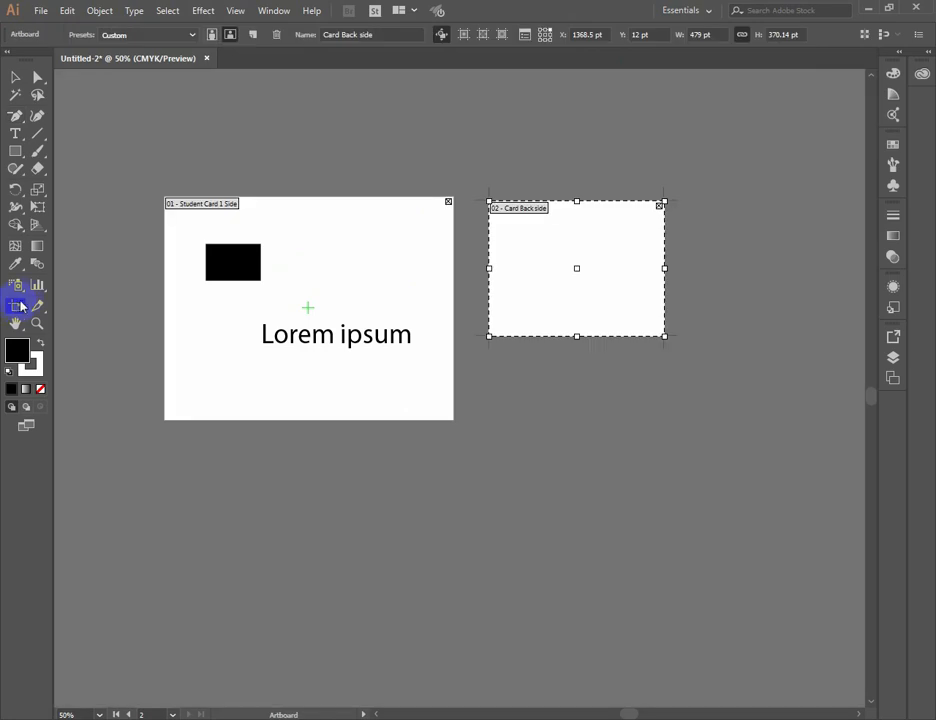
click(648, 32)
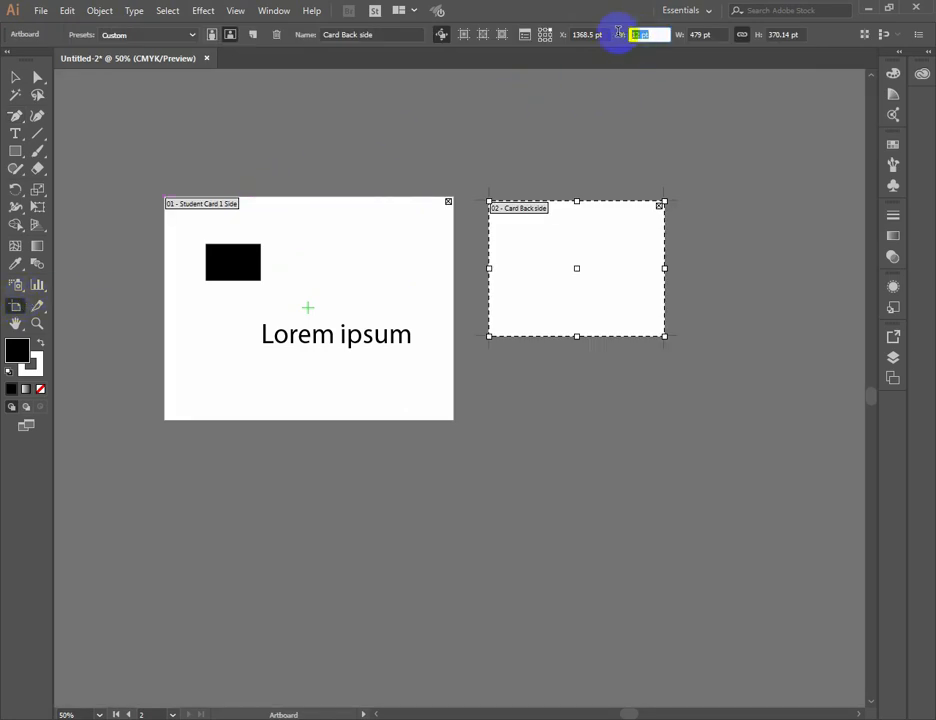
key(Escape)
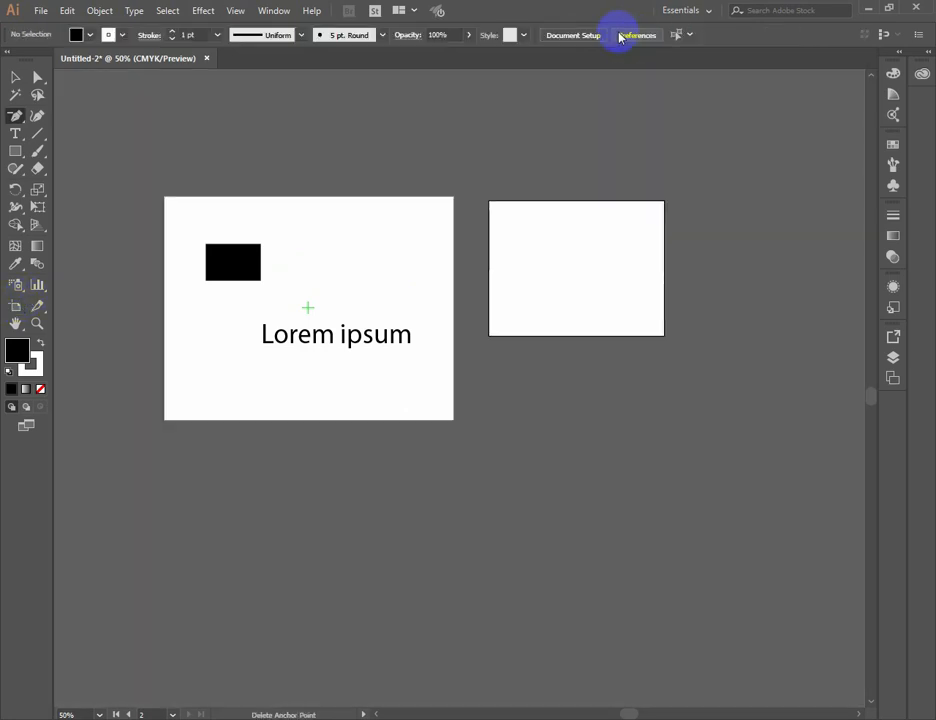
- Reactivate the Artboard tool and set the Card Back side artboard's Y position to 0 pt to align it with the first artboard's top edge
double_click(15, 308)
click(670, 508)
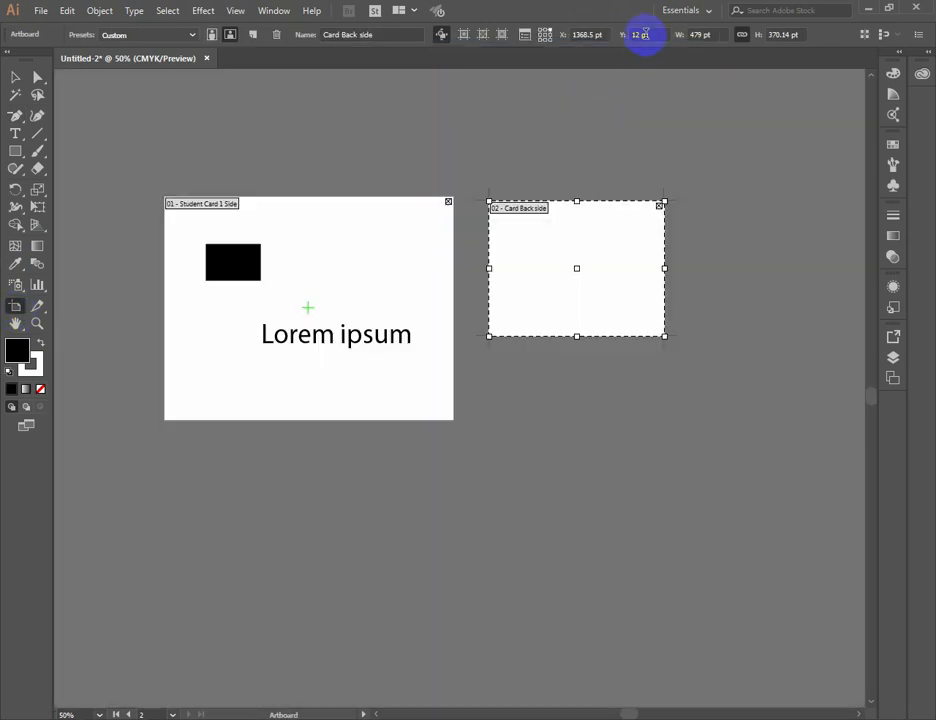
double_click(640, 34)
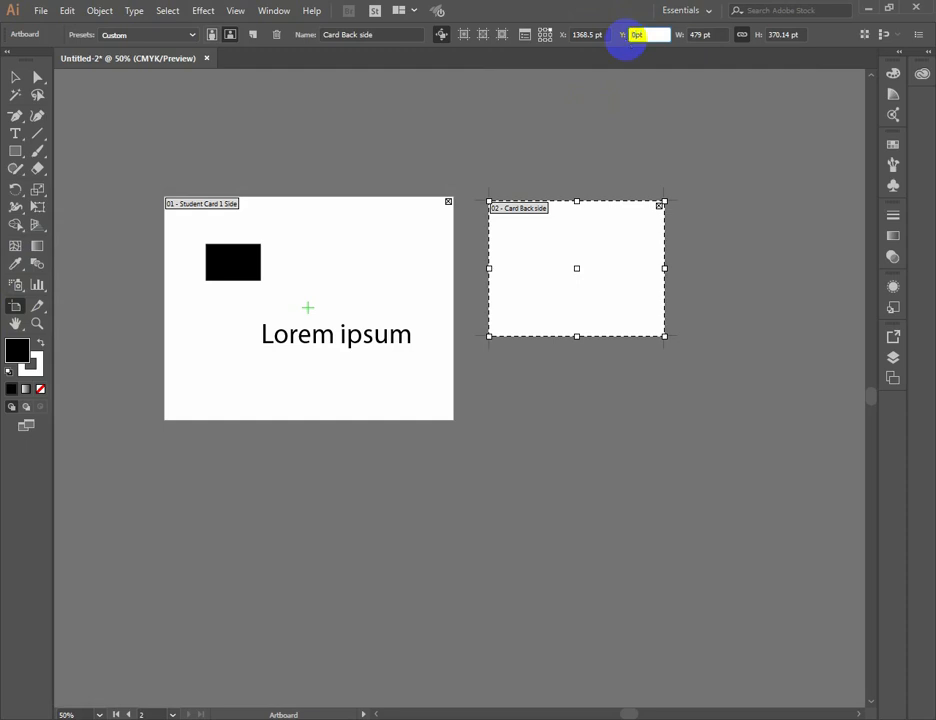
key(Return)
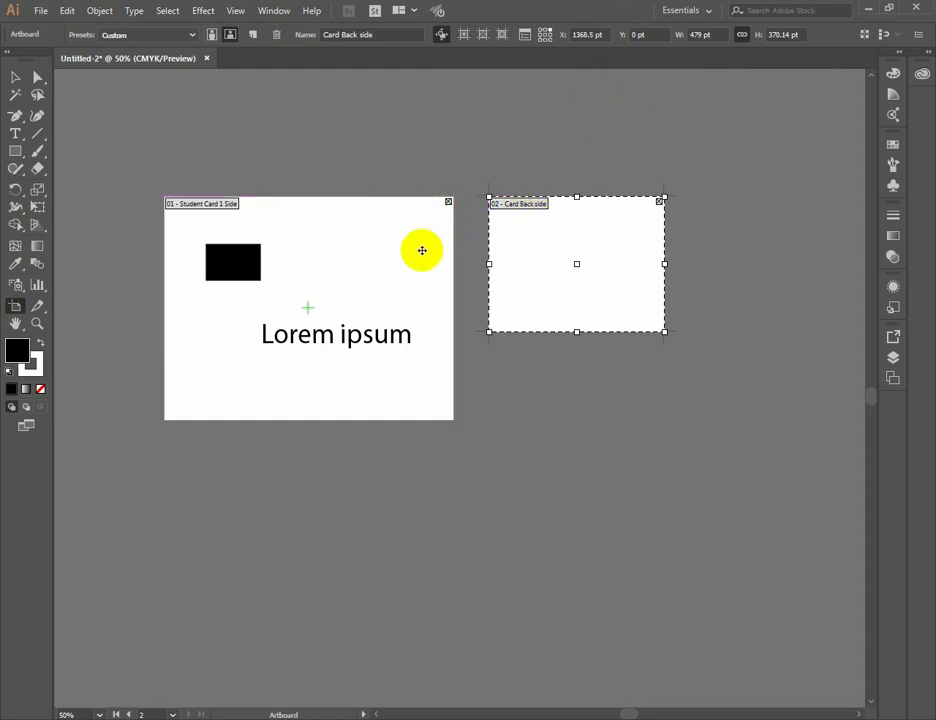
key(Escape)
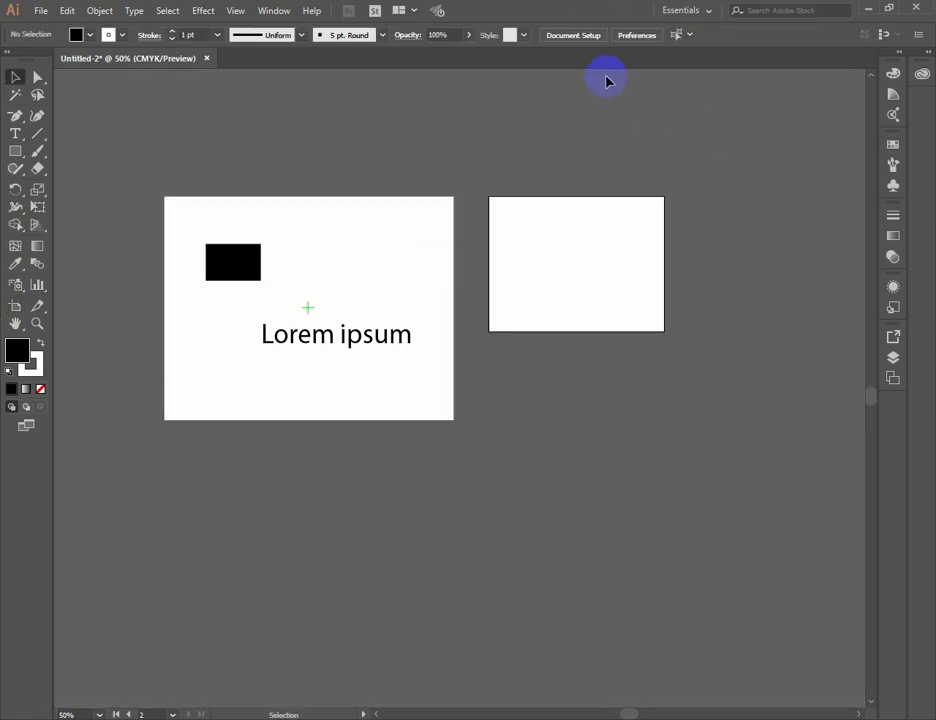
- Review the Artboard Options of the Card Back side artboard with the Artboard tool active, and close them without changes
click(17, 305)
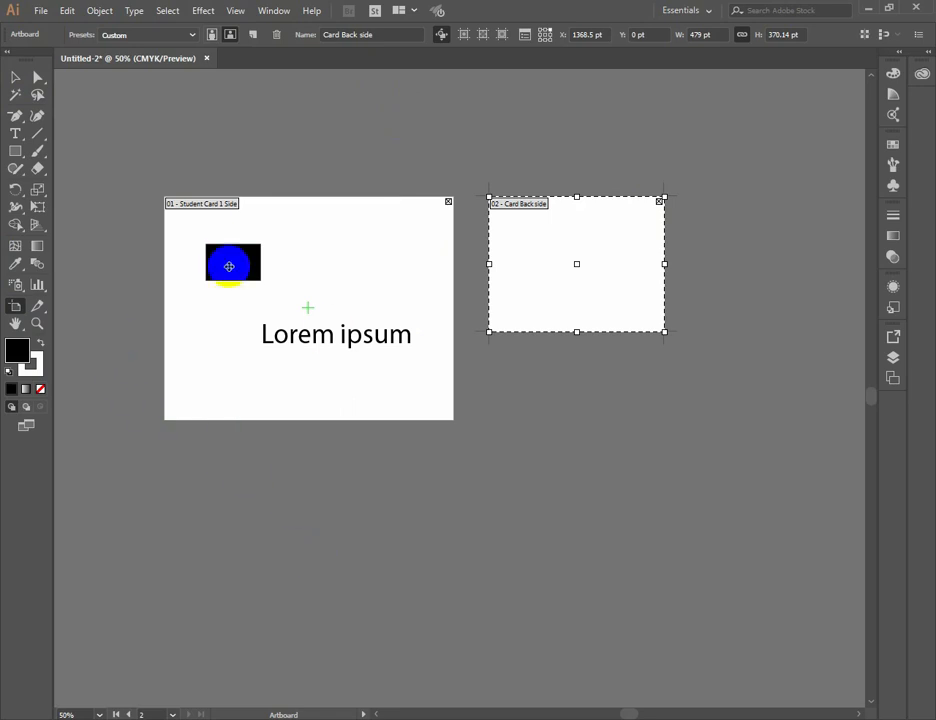
click(526, 36)
click(679, 508)
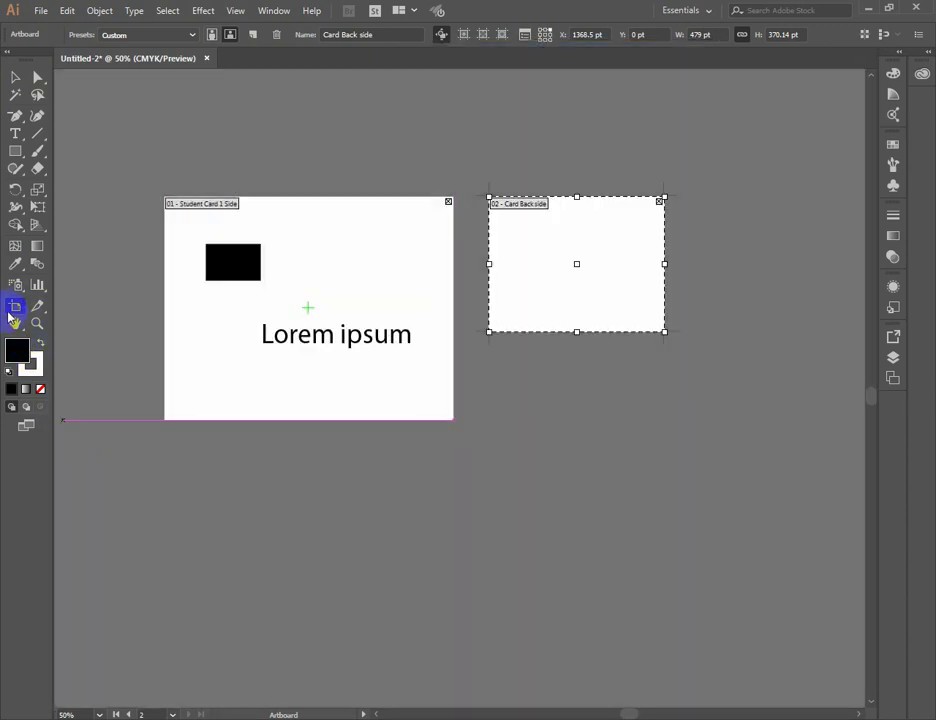
double_click(16, 309)
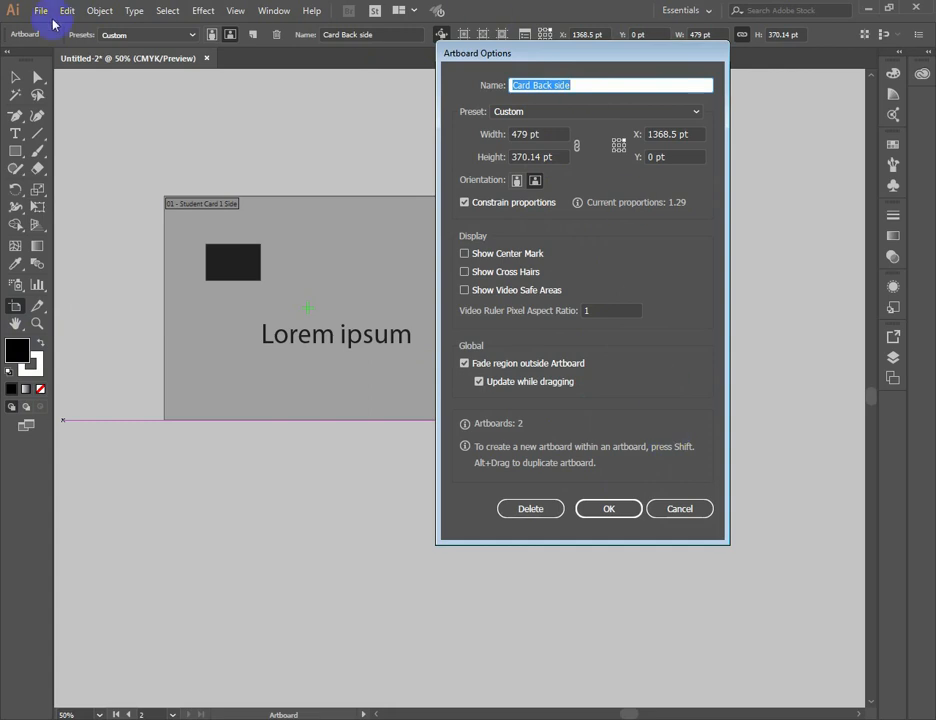
click(679, 506)
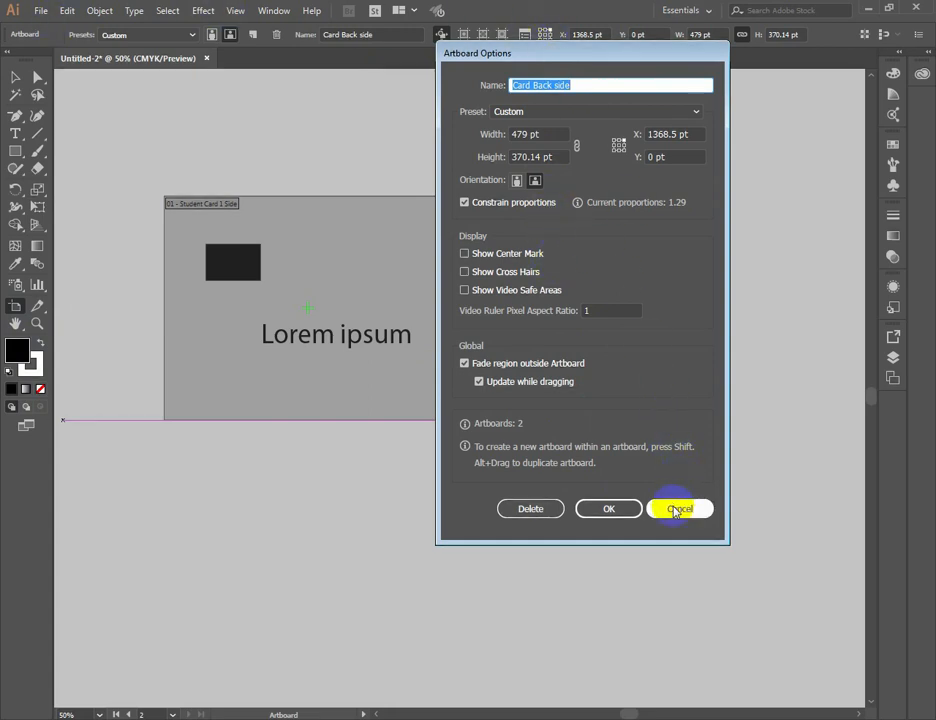